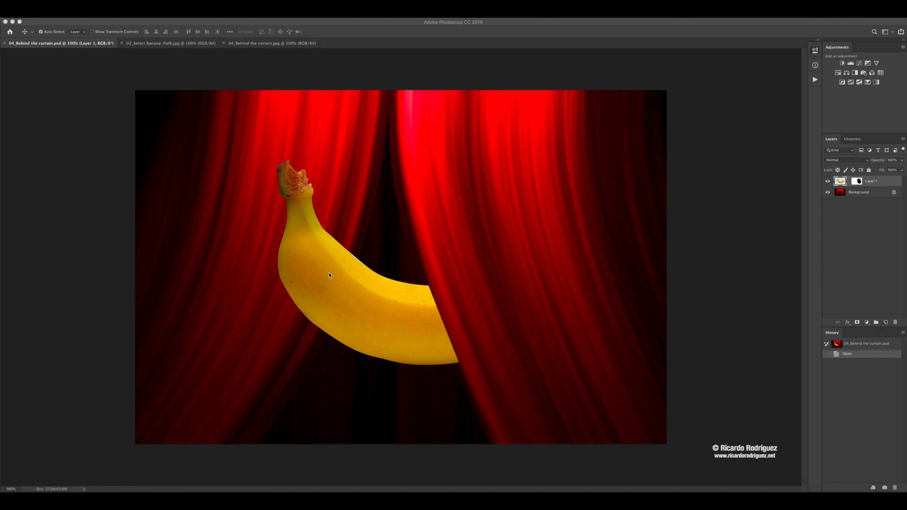
# - Switch to the 02_Select Banana-Path.jpg document and delete its saved Path 1
pyautogui.click(149, 44)
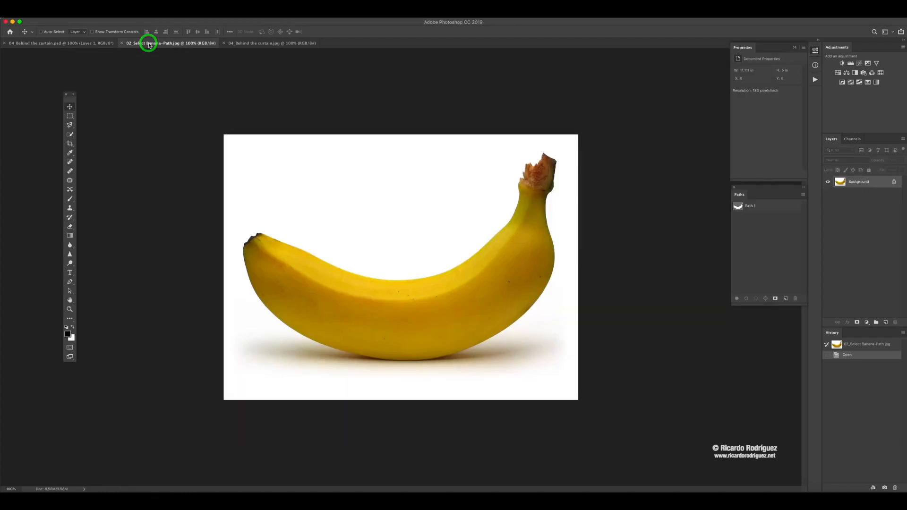
pyautogui.click(281, 43)
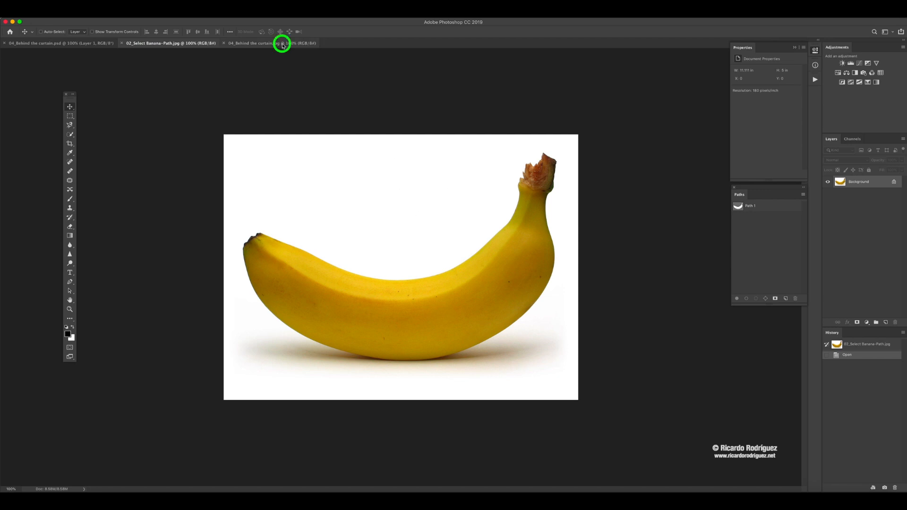
pyautogui.click(181, 43)
pyautogui.click(771, 206)
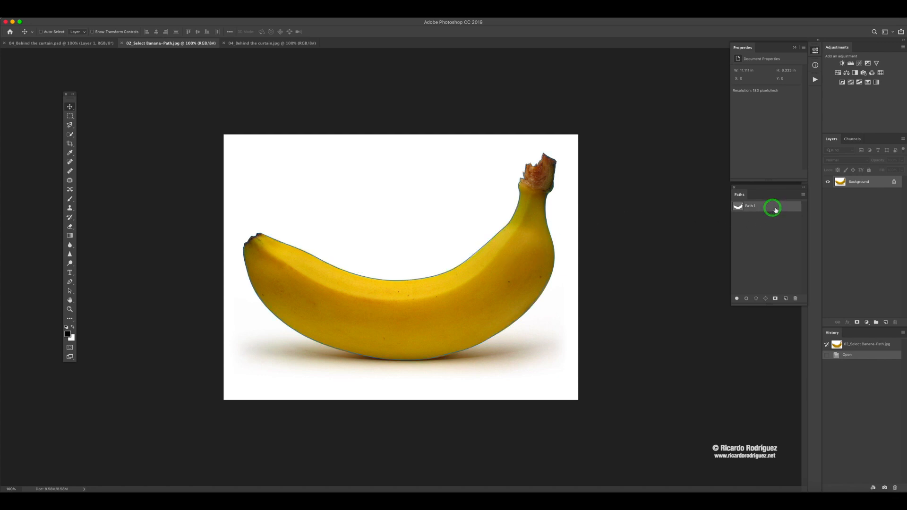
pyautogui.moveTo(771, 208); pyautogui.dragTo(795, 298)
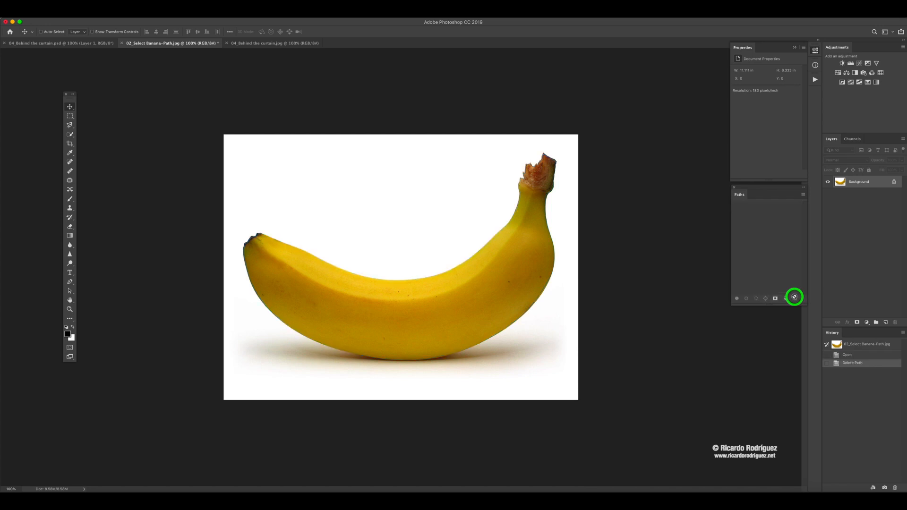
# - Duplicate the Background layer of the banana image and rename the duplicate layer Copy
pyautogui.click(875, 183)
pyautogui.press('super+j')
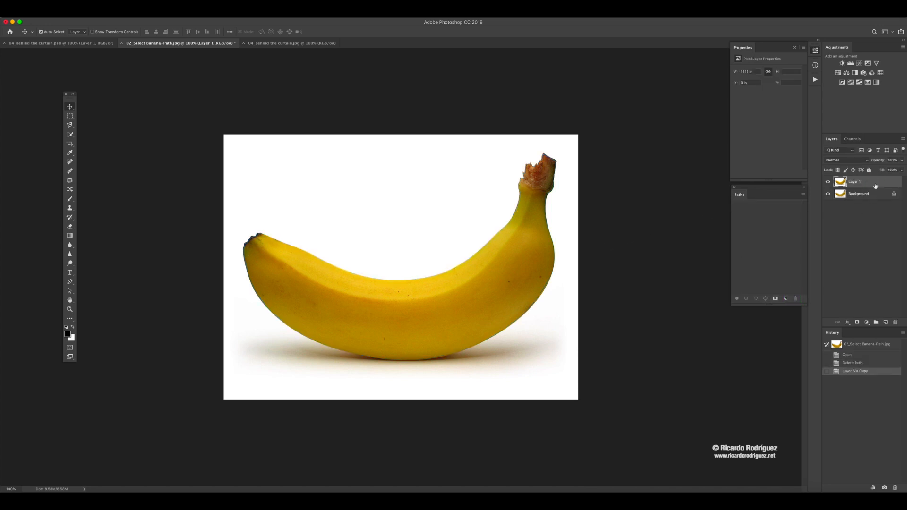
pyautogui.click(852, 182)
pyautogui.write('Copy')
pyautogui.click(880, 182)
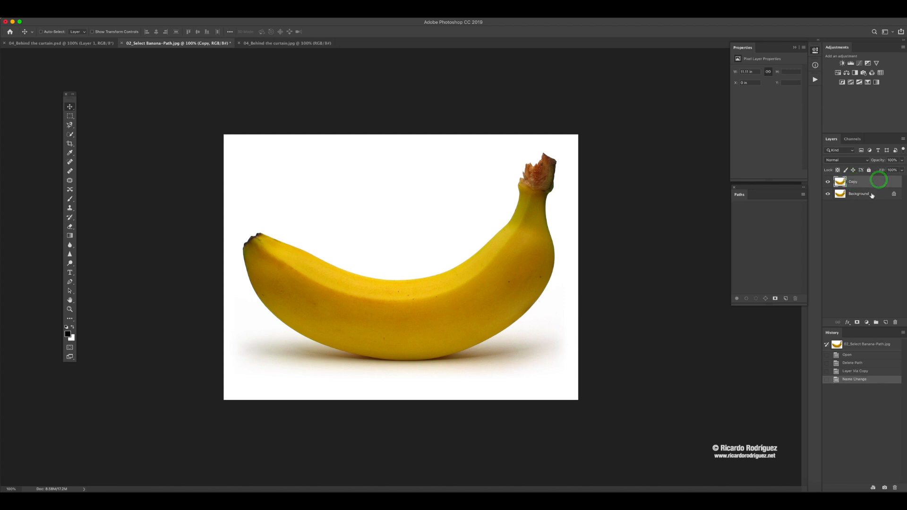
# - Create a new, empty path named Banana in the banana document
pyautogui.click(803, 197)
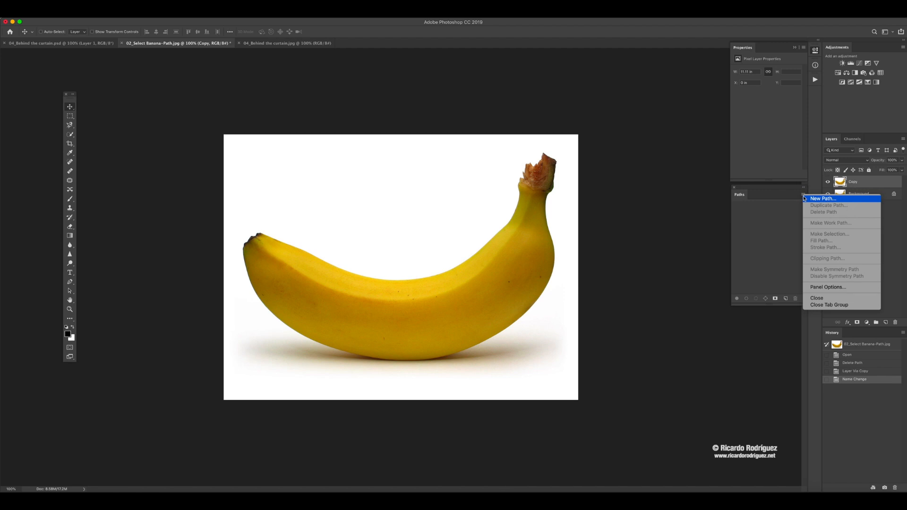
pyautogui.click(816, 198)
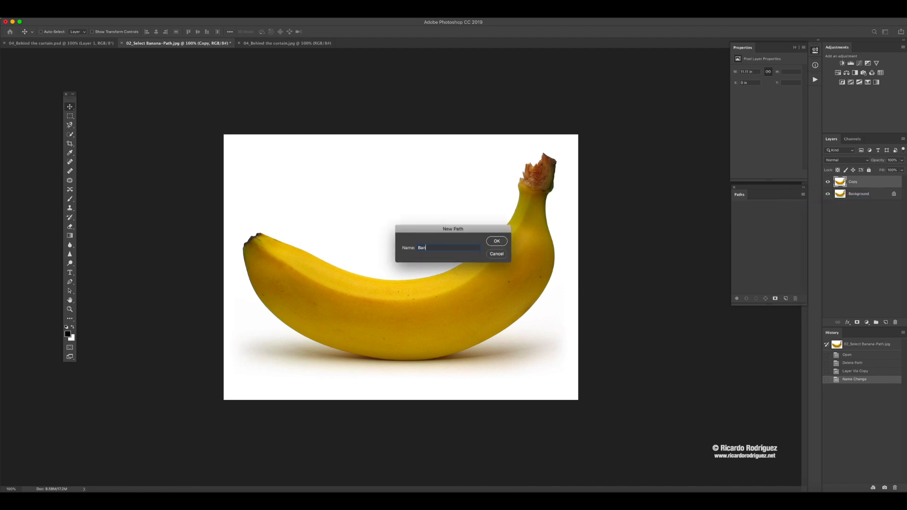
pyautogui.click(497, 241)
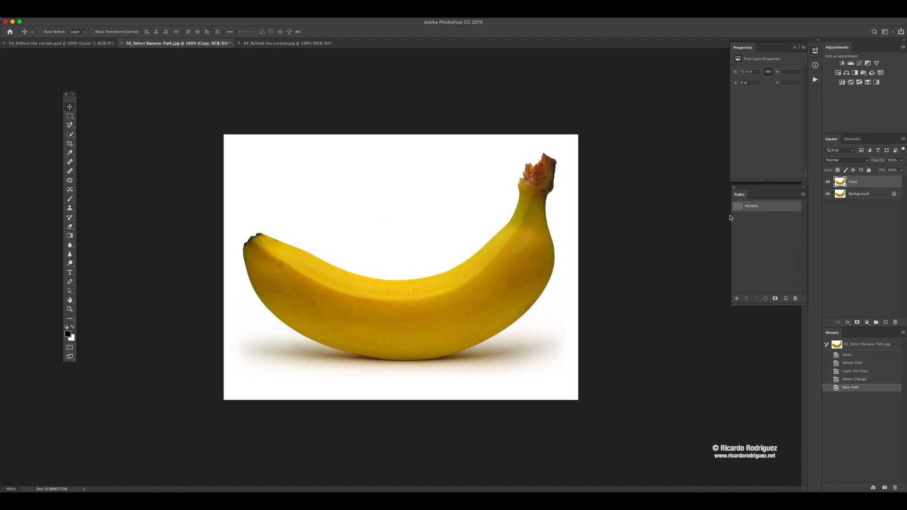
# - Activate the Pen tool and set its drawing mode to Path
pyautogui.click(71, 285)
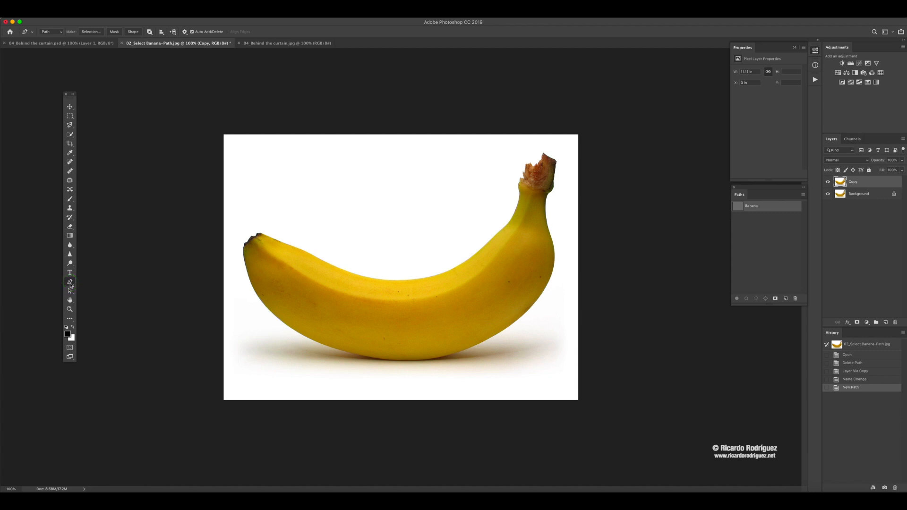
pyautogui.click(57, 32)
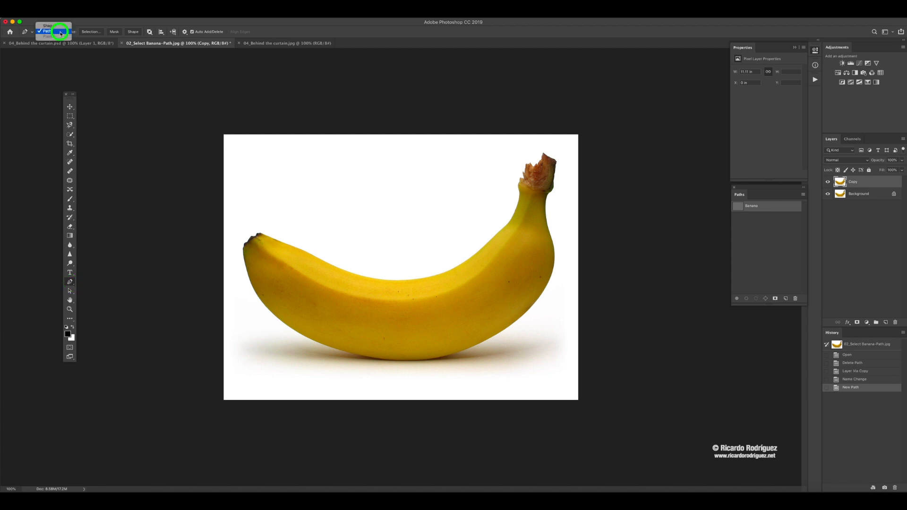
pyautogui.click(56, 26)
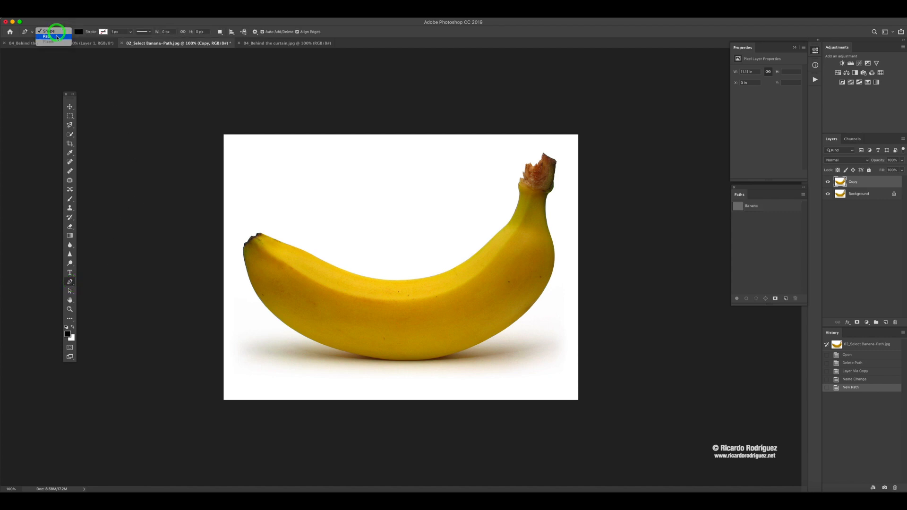
pyautogui.click(56, 37)
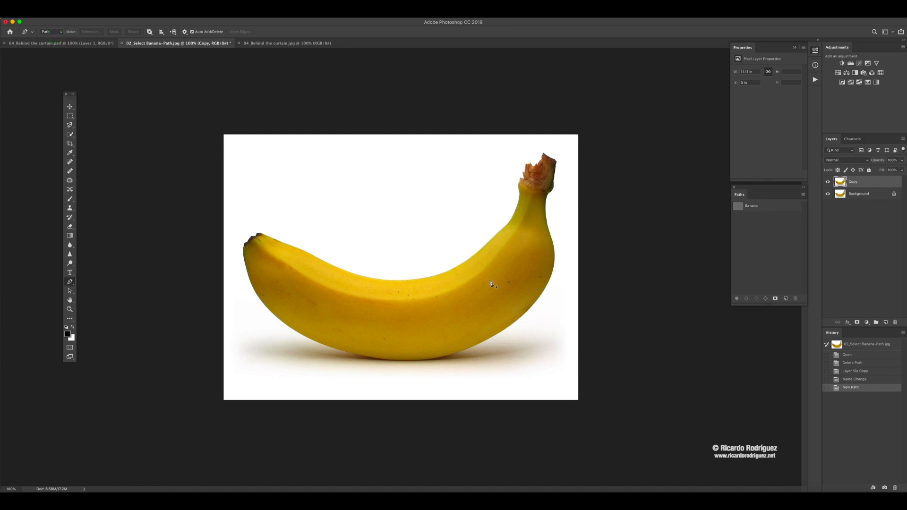
pyautogui.scroll(4, 558, 239)
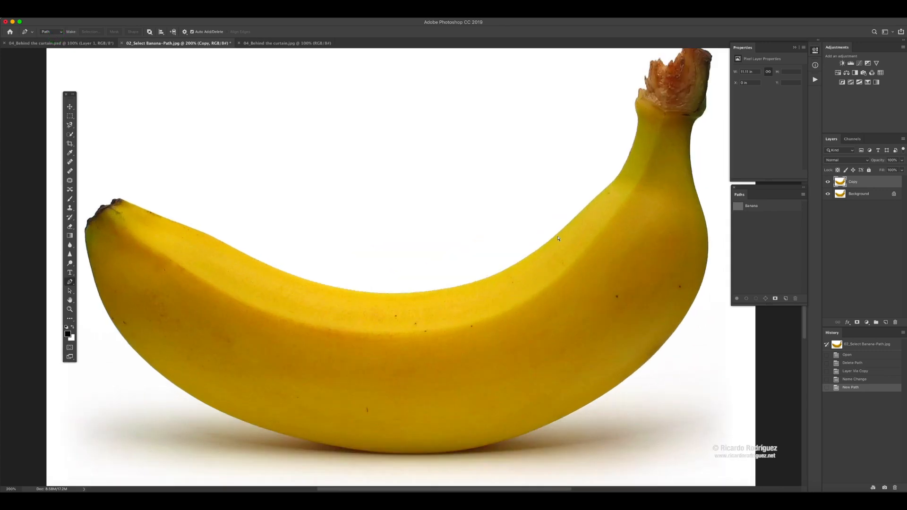
pyautogui.moveTo(256, 248); pyautogui.dragTo(225, 247)
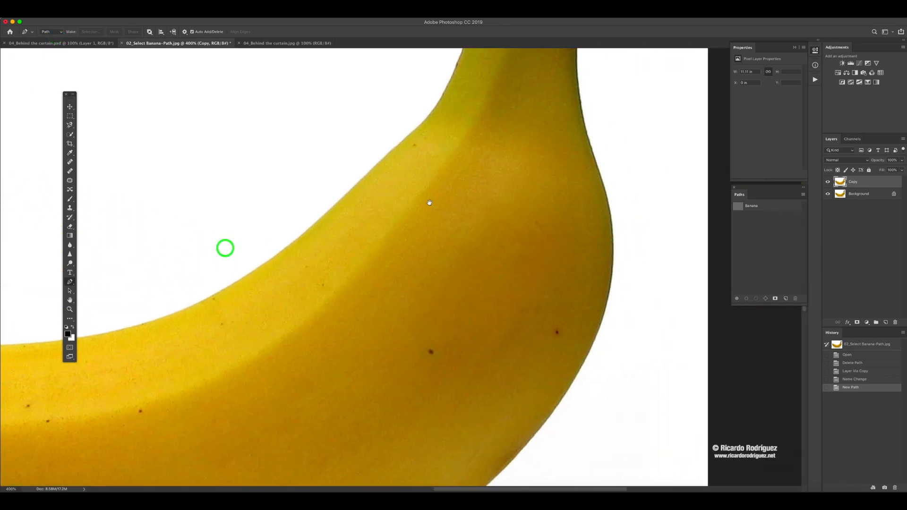
pyautogui.moveTo(447, 201); pyautogui.dragTo(385, 227)
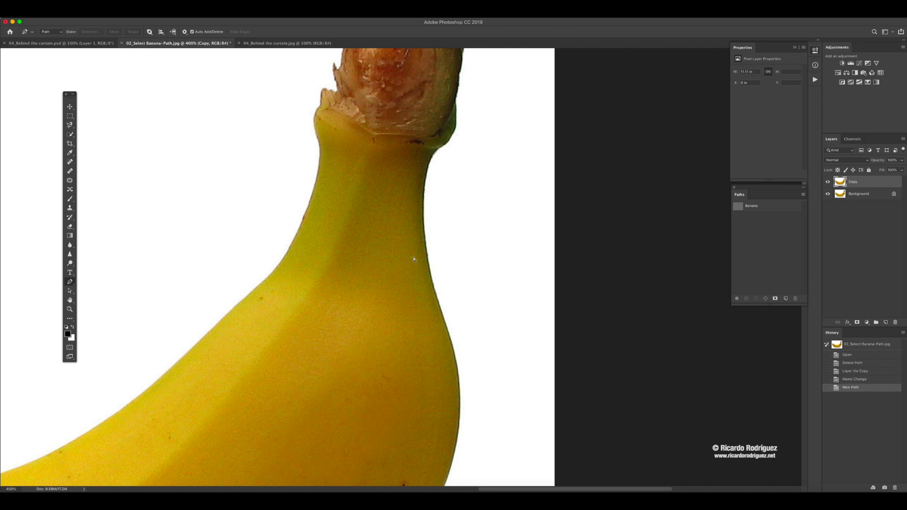
pyautogui.press('super+minus')
pyautogui.press('super+minus')
pyautogui.press('super+minus')
pyautogui.press('super+minus')
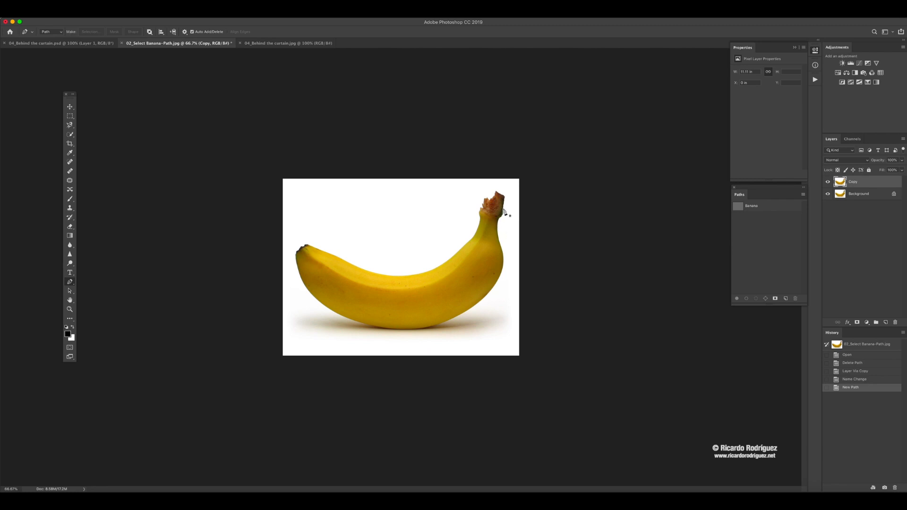
# - Start a pen path on the right side of the banana's neck and trace it with curved segments up around the stem's collar
pyautogui.press('super+plus')
pyautogui.press('super+plus')
pyautogui.press('super+plus')
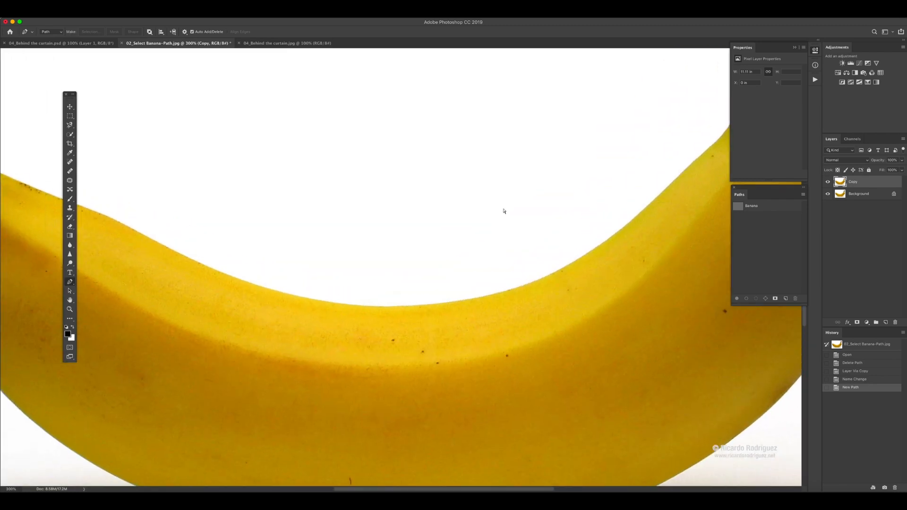
pyautogui.press('super+plus')
pyautogui.moveTo(534, 197); pyautogui.dragTo(103, 267)
pyautogui.moveTo(315, 211); pyautogui.dragTo(279, 265)
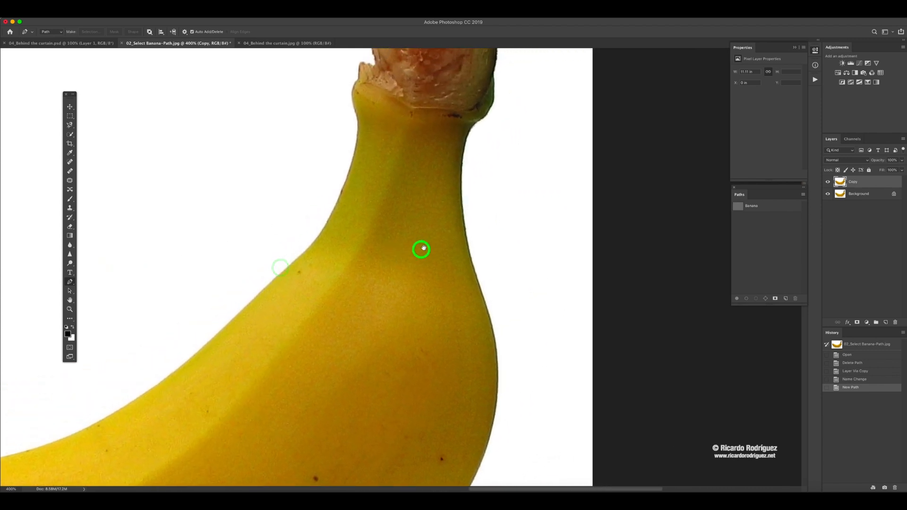
pyautogui.moveTo(421, 247); pyautogui.dragTo(388, 270)
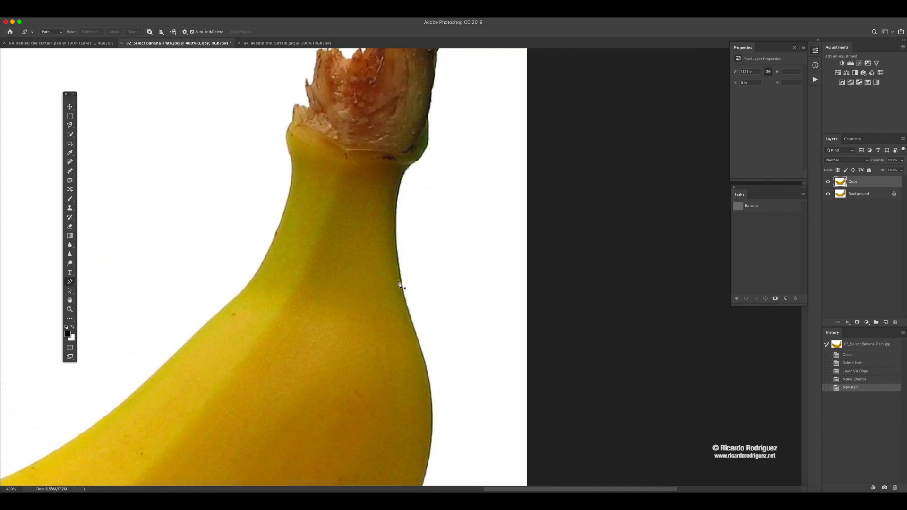
pyautogui.scroll(-1, 397, 249)
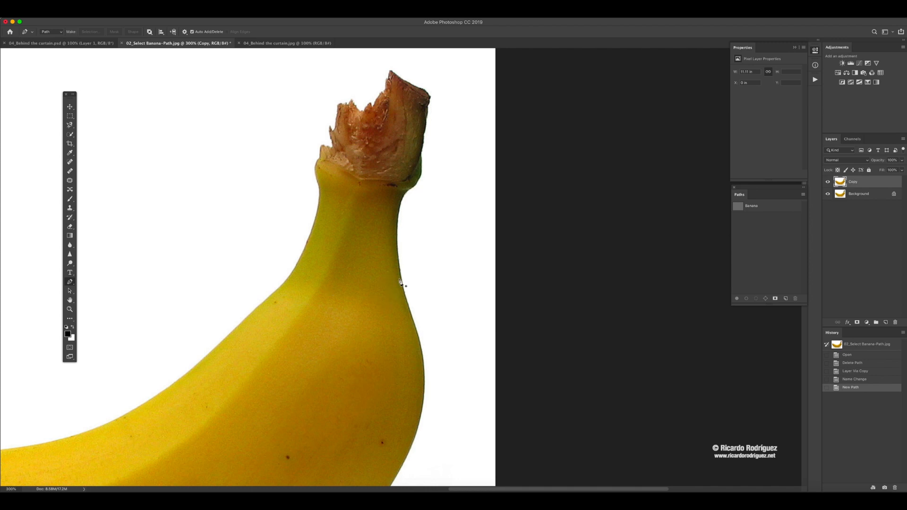
pyautogui.hscroll(2, 400, 282)
pyautogui.moveTo(390, 275); pyautogui.dragTo(386, 261)
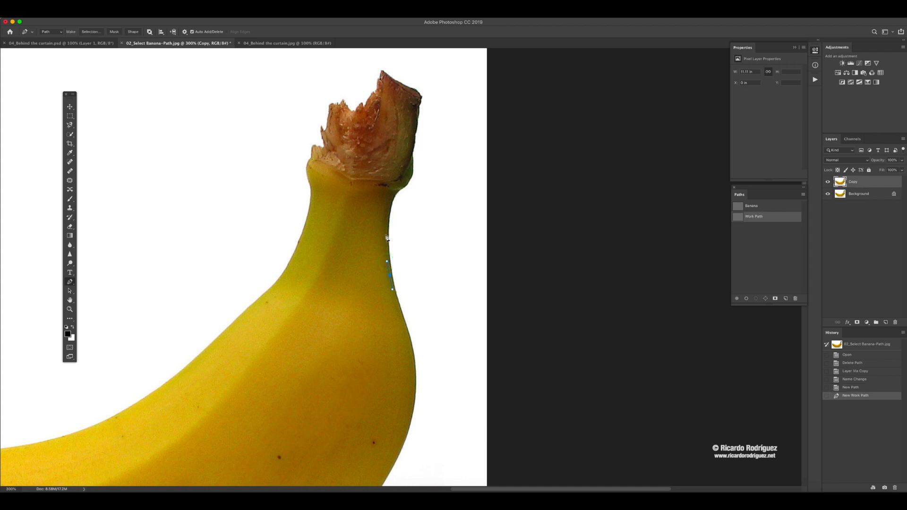
pyautogui.moveTo(386, 226); pyautogui.dragTo(411, 172)
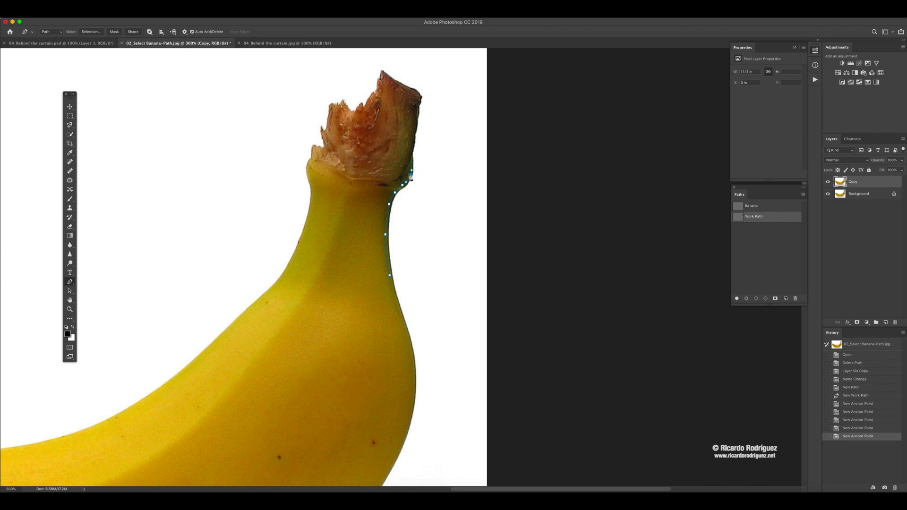
pyautogui.moveTo(411, 160); pyautogui.dragTo(410, 152)
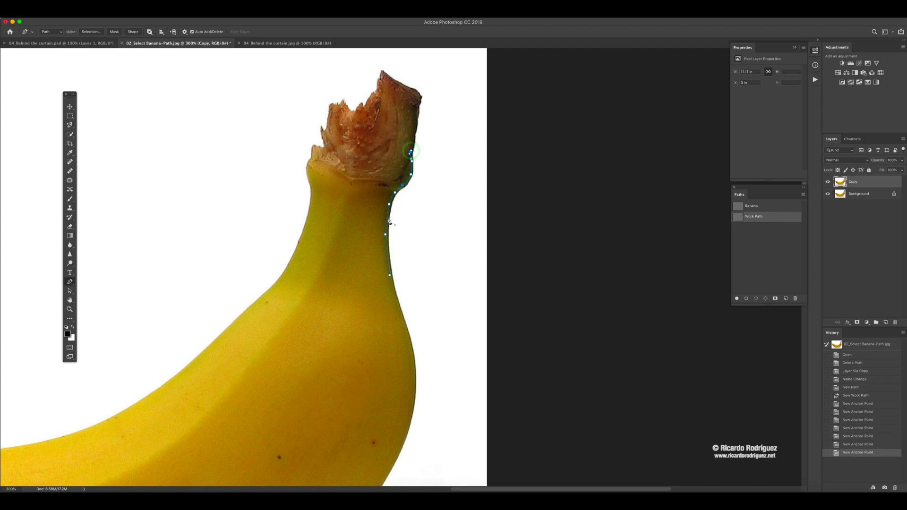
# - Continue the pen path up the right edge of the brown stem to its upper right corner
pyautogui.click(413, 141)
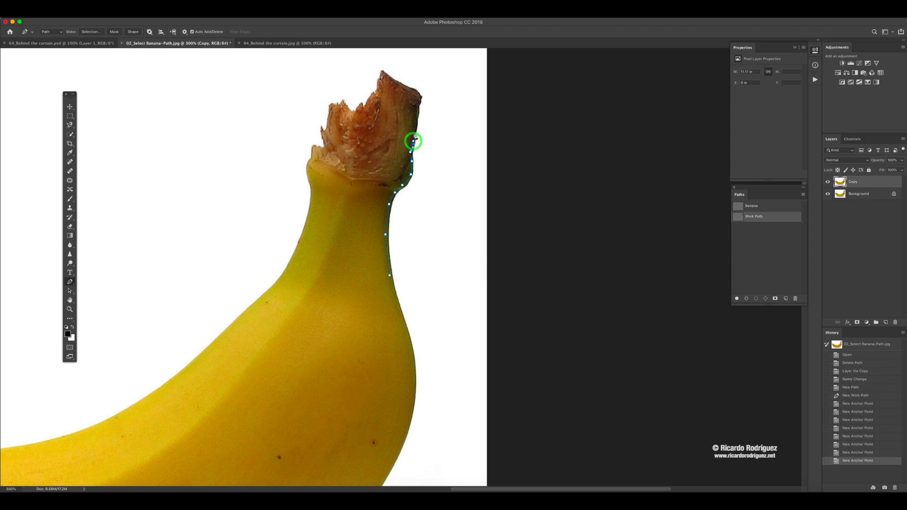
pyautogui.click(414, 130)
pyautogui.click(415, 118)
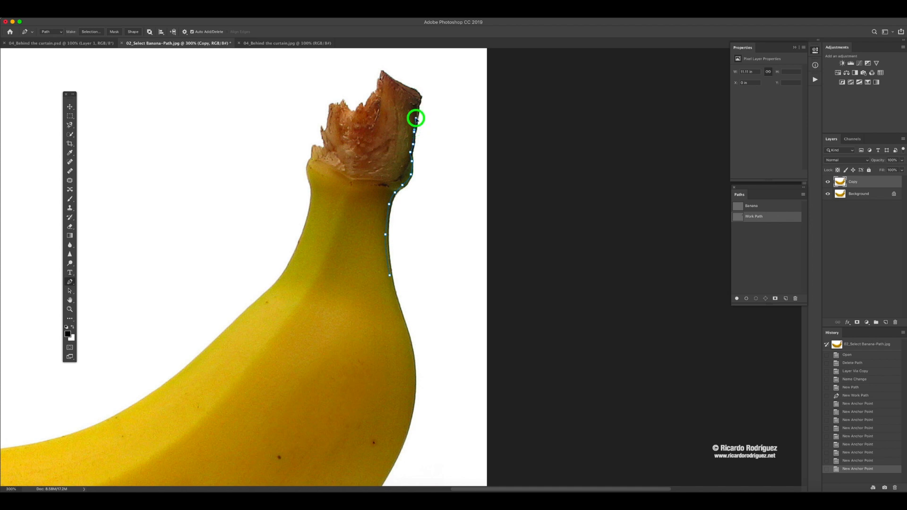
pyautogui.click(417, 111)
pyautogui.scroll(-1, 418, 110)
pyautogui.click(418, 96)
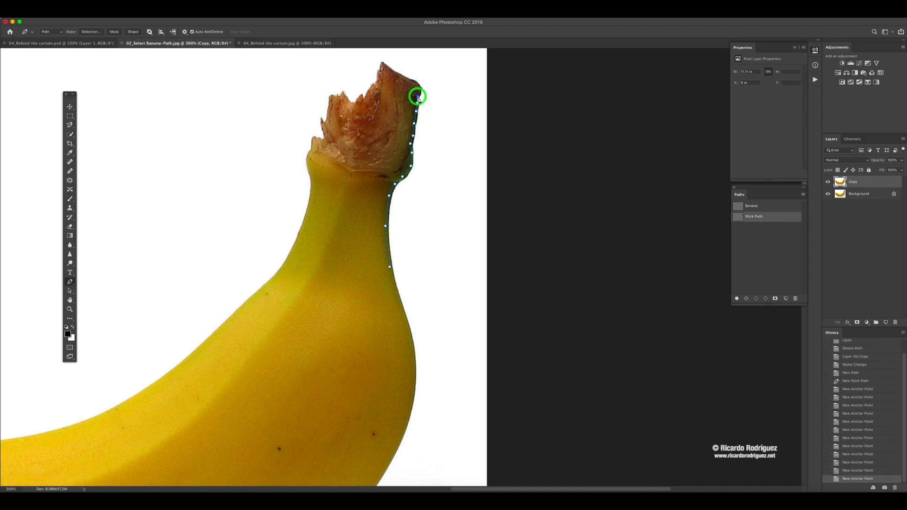
pyautogui.click(419, 91)
pyautogui.click(420, 89)
# - Trace the stem's sloping top edge with closely spaced anchor points from the upper right corner to the highest tip
pyautogui.click(418, 87)
pyautogui.click(417, 85)
pyautogui.click(415, 83)
pyautogui.click(412, 82)
pyautogui.click(410, 81)
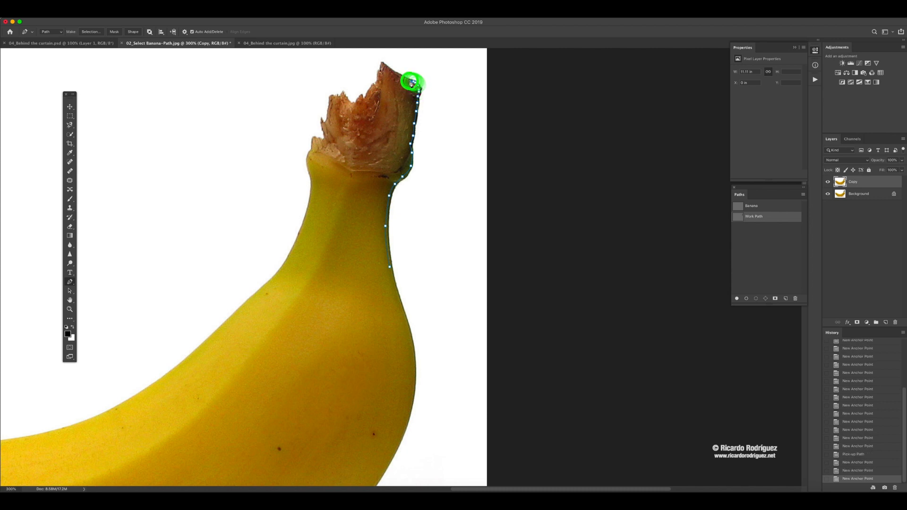
pyautogui.click(409, 81)
pyautogui.click(407, 79)
pyautogui.click(405, 78)
pyautogui.click(402, 76)
pyautogui.click(399, 76)
pyautogui.click(397, 74)
pyautogui.click(394, 73)
pyautogui.click(393, 71)
pyautogui.click(391, 70)
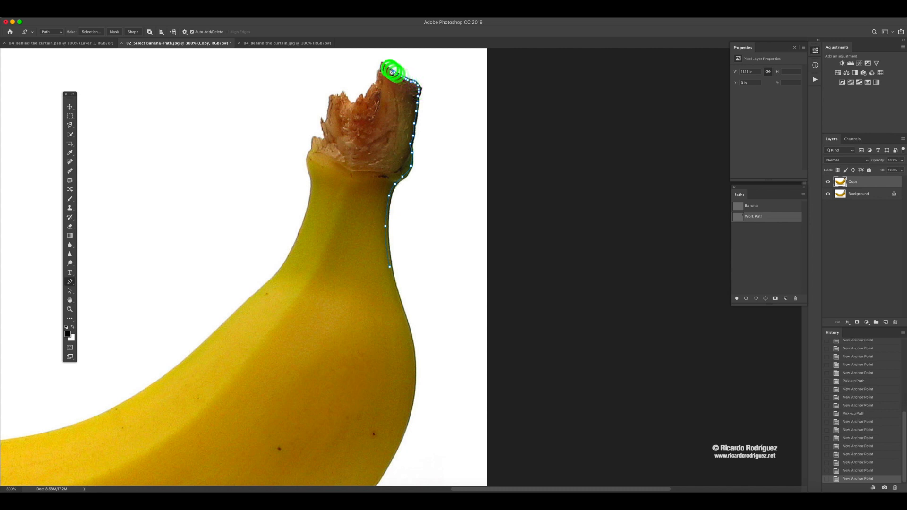
pyautogui.click(387, 67)
pyautogui.click(386, 66)
pyautogui.click(384, 66)
# - Follow the jagged broken edge of the stem with anchor points from the highest tip down to its upper left tip
pyautogui.click(383, 66)
pyautogui.click(381, 68)
pyautogui.click(380, 71)
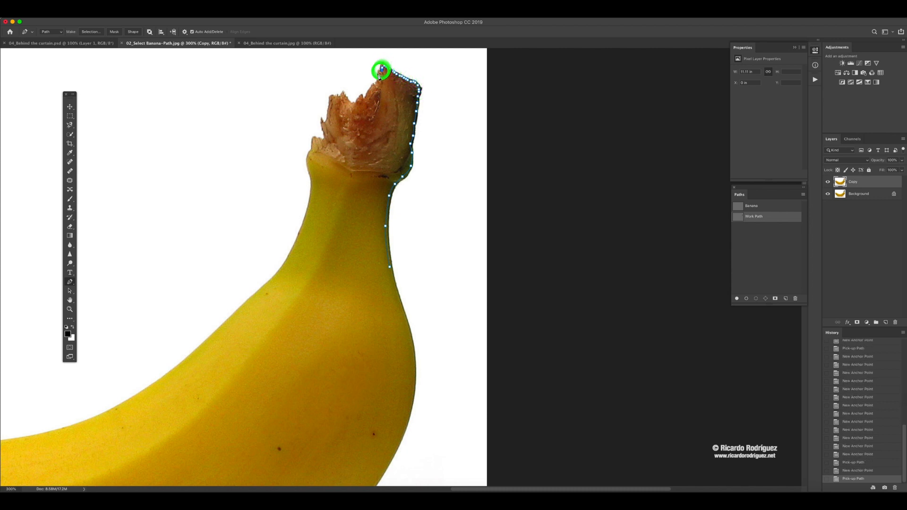
pyautogui.click(378, 78)
pyautogui.click(378, 78)
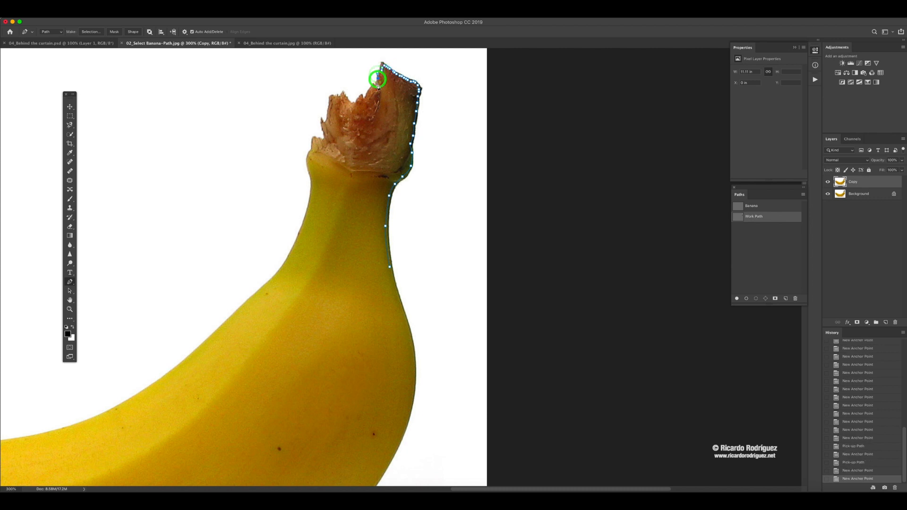
pyautogui.click(376, 83)
pyautogui.click(373, 86)
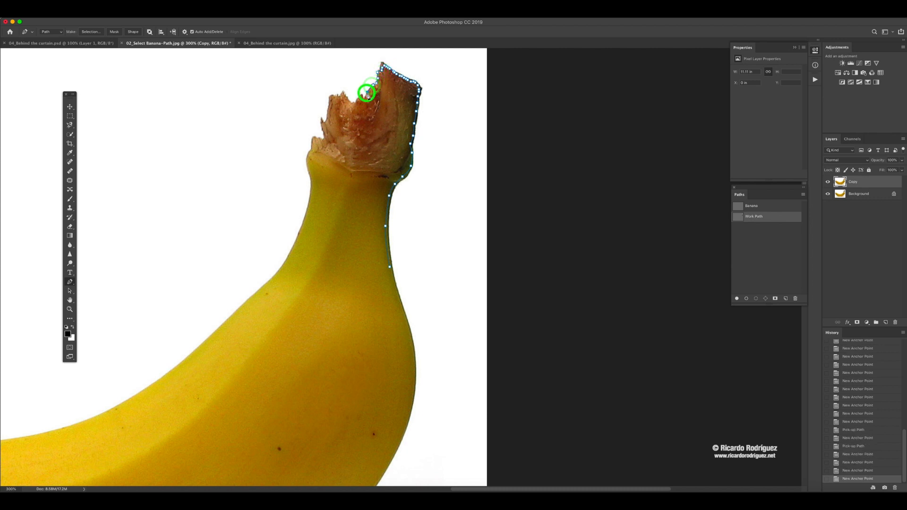
pyautogui.click(367, 91)
pyautogui.click(363, 98)
pyautogui.click(362, 97)
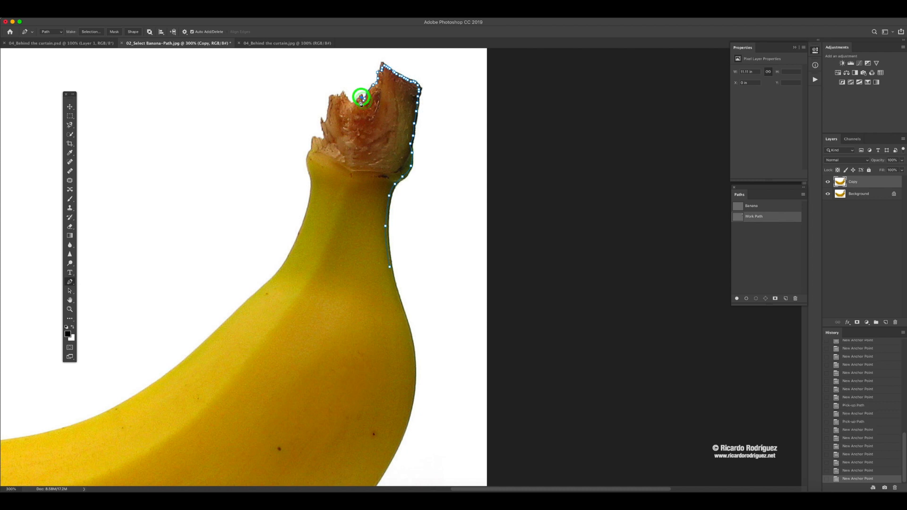
pyautogui.click(358, 100)
pyautogui.click(351, 103)
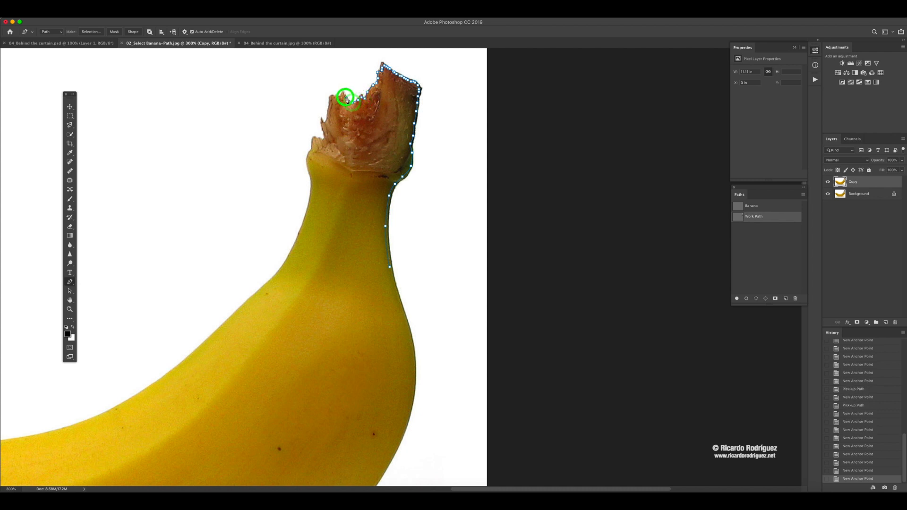
pyautogui.click(347, 100)
pyautogui.click(341, 96)
pyautogui.click(336, 97)
pyautogui.click(331, 96)
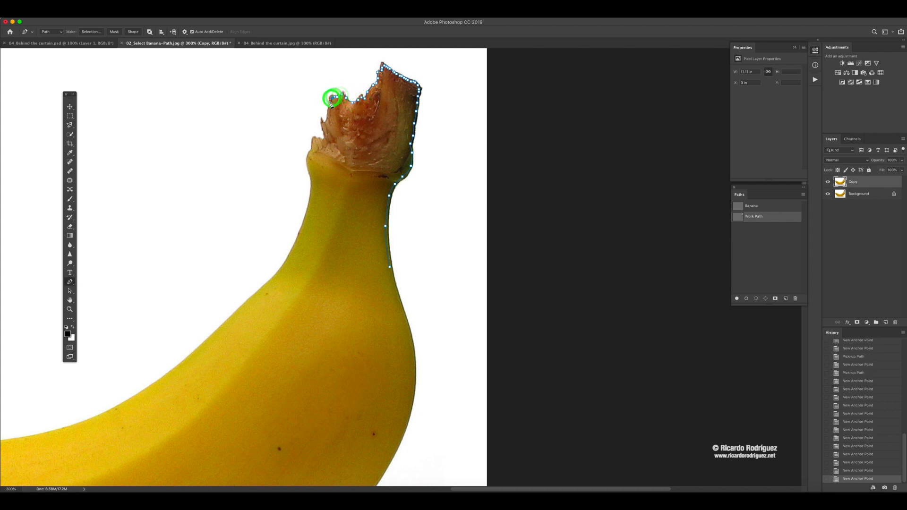
# - Continue the pen path down the stem's left edge from its upper left tip to the small protruding splinter
pyautogui.click(328, 103)
pyautogui.click(329, 110)
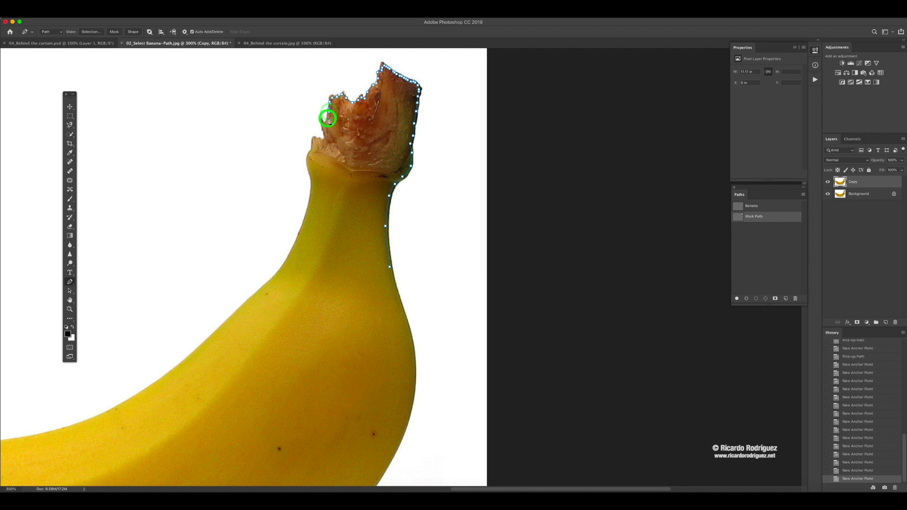
pyautogui.click(326, 119)
pyautogui.click(323, 123)
pyautogui.click(324, 122)
pyautogui.click(323, 128)
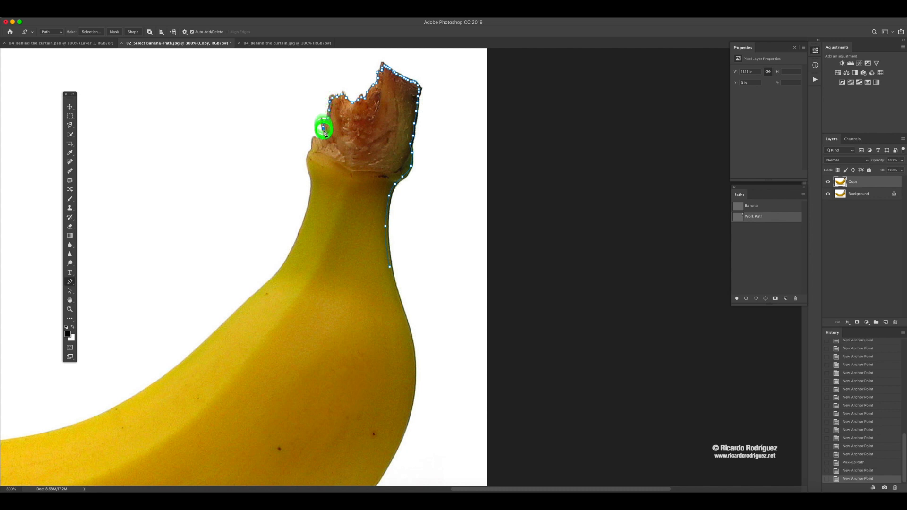
# - Add closely spaced anchor points below the splinter and across the small ledge to the husk's leftmost tip
pyautogui.click(322, 131)
pyautogui.click(323, 134)
pyautogui.click(321, 137)
pyautogui.click(322, 139)
pyautogui.click(317, 139)
pyautogui.click(314, 138)
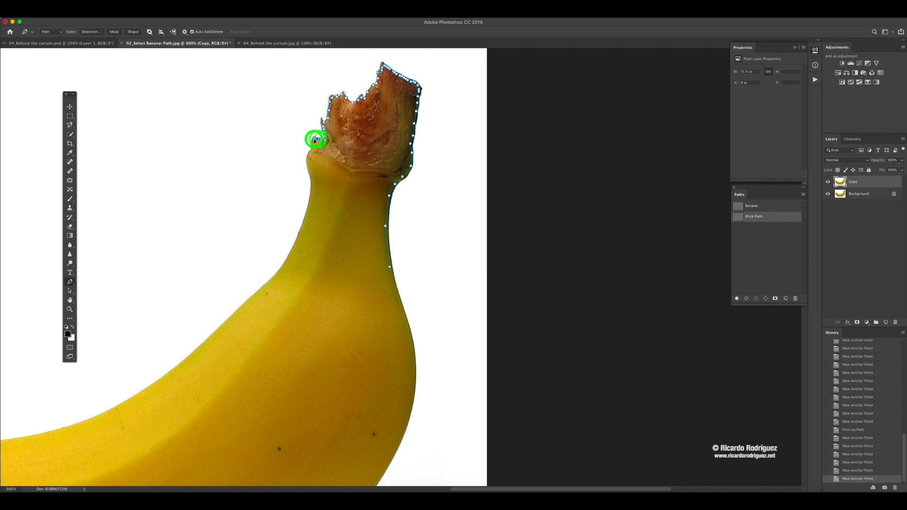
pyautogui.click(313, 139)
# - Trace the left side of the stem's collar with anchor points down to the start of the yellow neck
pyautogui.moveTo(324, 145); pyautogui.dragTo(396, 134)
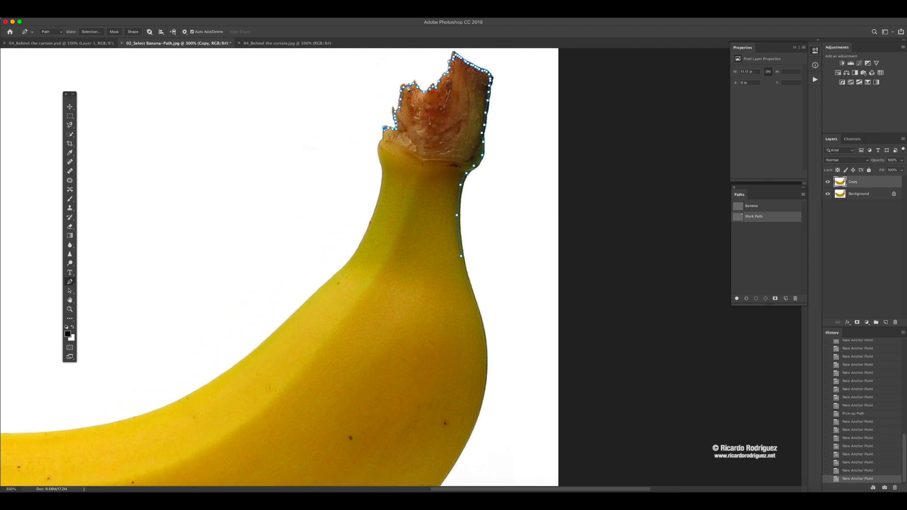
pyautogui.click(384, 137)
pyautogui.click(379, 147)
pyautogui.click(380, 161)
pyautogui.click(383, 169)
pyautogui.click(383, 174)
# - Trace the left side of the banana's neck with curved segments down to where it widens into the body
pyautogui.click(379, 195)
pyautogui.moveTo(366, 235); pyautogui.dragTo(361, 244)
pyautogui.click(381, 194)
pyautogui.moveTo(380, 194); pyautogui.dragTo(380, 195)
pyautogui.click(367, 236)
pyautogui.moveTo(358, 262); pyautogui.dragTo(392, 222)
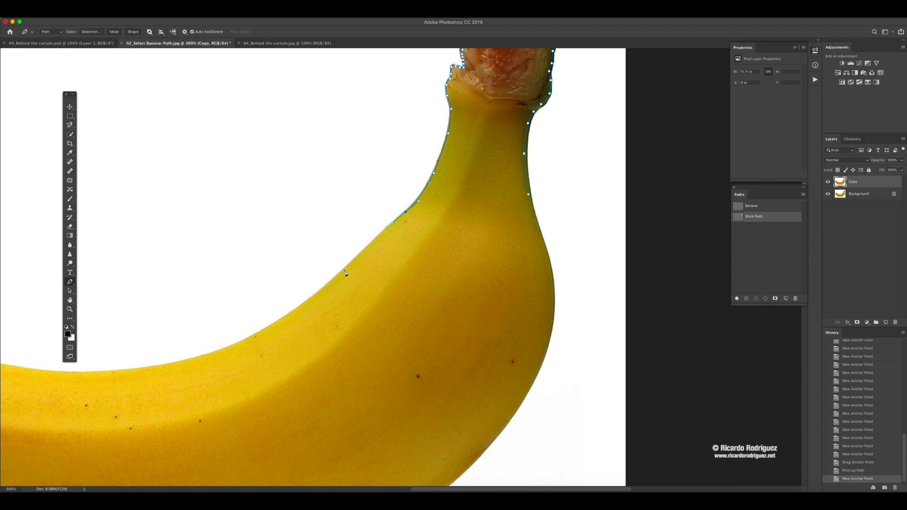
# - Extend the path with curved segments along the right part of the banana's inner edge, adjusting the last anchor's handles
pyautogui.click(340, 275)
pyautogui.moveTo(340, 274); pyautogui.dragTo(464, 254)
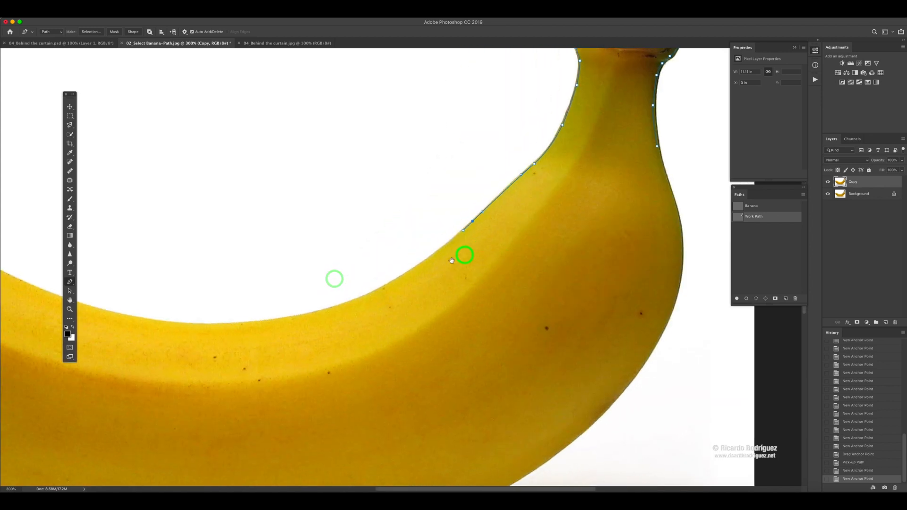
pyautogui.moveTo(415, 271); pyautogui.dragTo(390, 287)
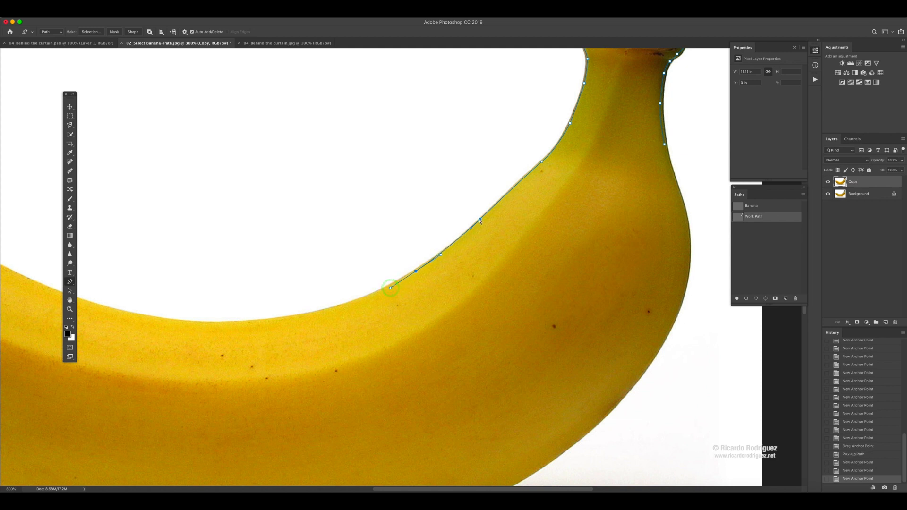
pyautogui.moveTo(479, 220); pyautogui.dragTo(481, 220)
pyautogui.moveTo(395, 290); pyautogui.dragTo(480, 261)
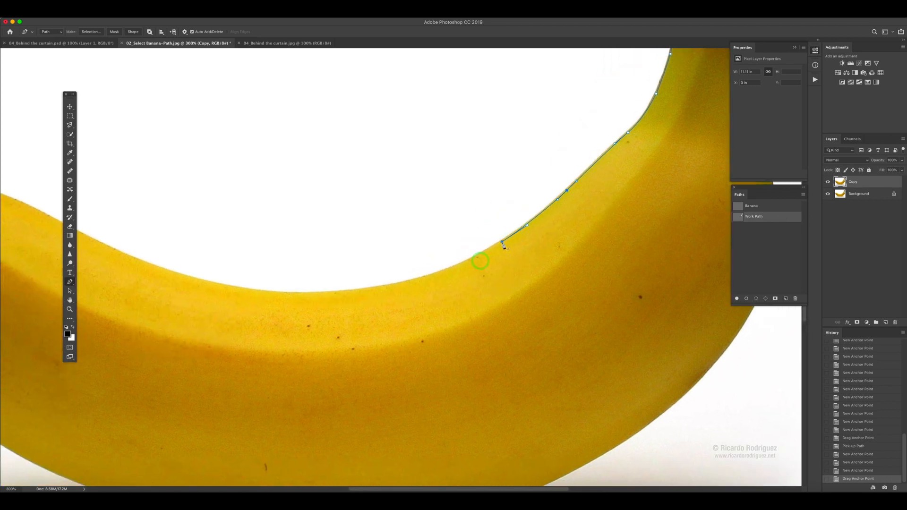
pyautogui.click(501, 243)
# - Trace the banana's inner curve through its lowest point and up the left side toward the dark tip
pyautogui.moveTo(341, 292); pyautogui.dragTo(260, 299)
pyautogui.moveTo(229, 271); pyautogui.dragTo(621, 330)
pyautogui.moveTo(521, 315); pyautogui.dragTo(460, 288)
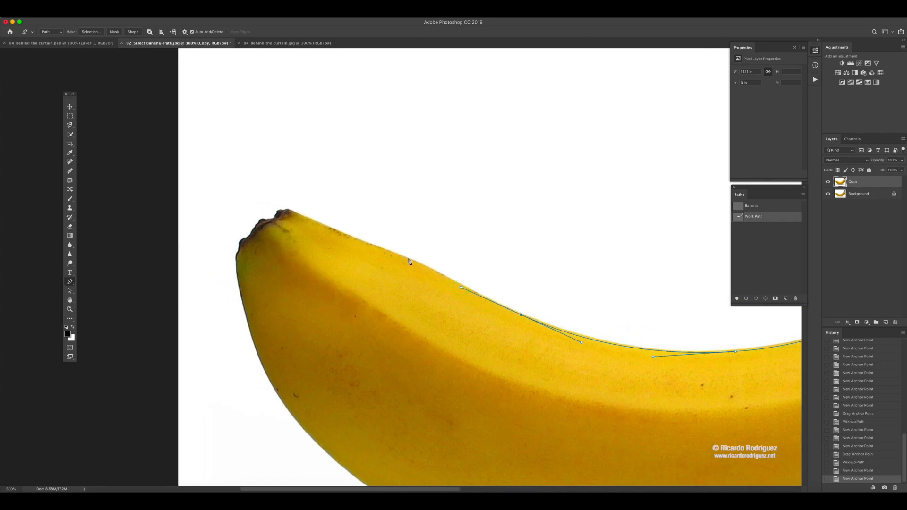
pyautogui.moveTo(409, 260)
pyautogui.mouseDown()
pyautogui.moveTo(389, 253)
pyautogui.moveTo(404, 258)
pyautogui.mouseUp()
pyautogui.moveTo(337, 233); pyautogui.dragTo(384, 208)
# - Outline the upper part of the banana's dark, bumpy left tip with closely spaced anchor points
pyautogui.click(270, 220)
pyautogui.click(264, 220)
pyautogui.click(263, 220)
pyautogui.click(260, 222)
pyautogui.click(257, 226)
pyautogui.click(374, 212)
pyautogui.click(370, 215)
pyautogui.click(368, 218)
pyautogui.click(364, 220)
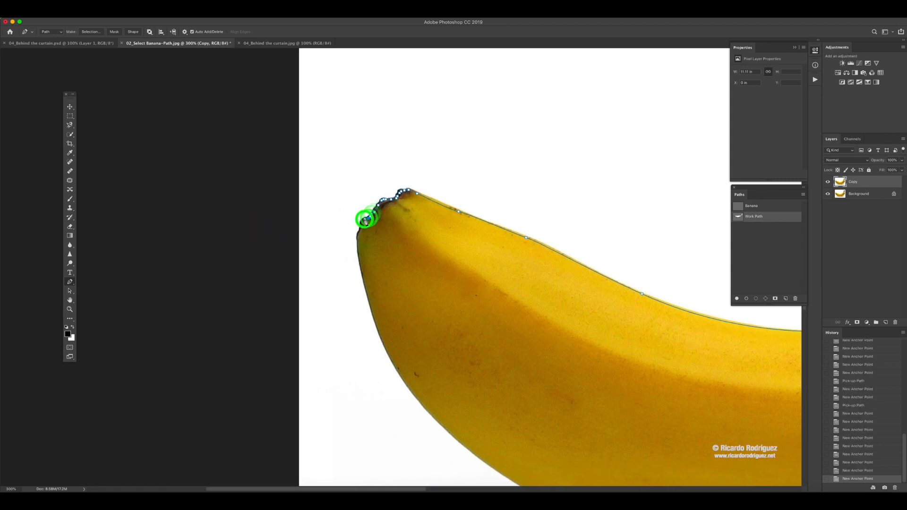
# - Finish outlining the dark tip with anchor points down to its lower left corner
pyautogui.click(364, 221)
pyautogui.click(362, 221)
pyautogui.click(362, 221)
pyautogui.click(362, 223)
pyautogui.click(361, 226)
pyautogui.click(361, 226)
pyautogui.click(361, 227)
pyautogui.click(360, 230)
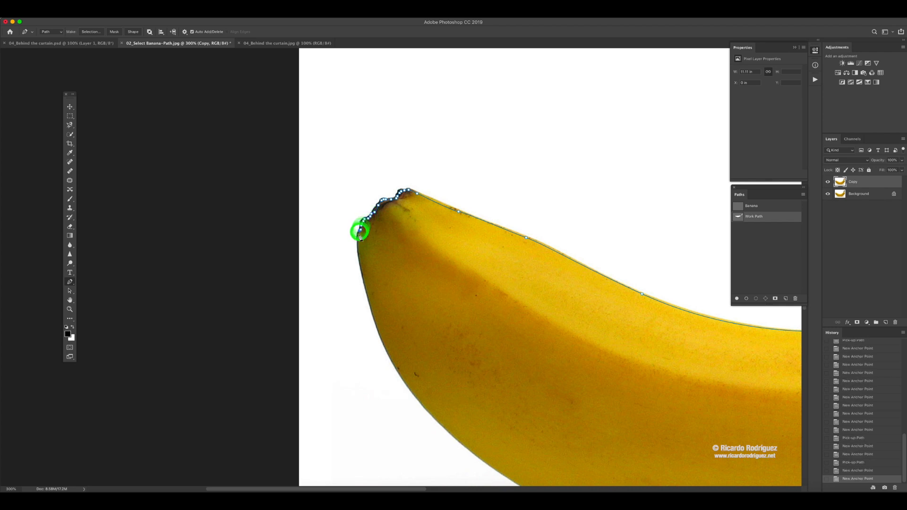
pyautogui.click(359, 235)
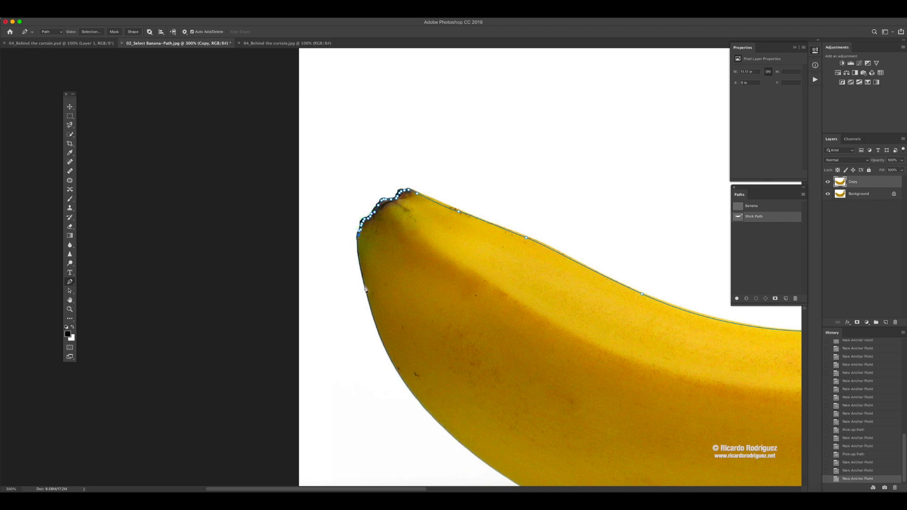
# - Trace the banana's outer left side and underside with long curved segments past the point where it rests on the surface
pyautogui.moveTo(365, 286); pyautogui.dragTo(341, 215)
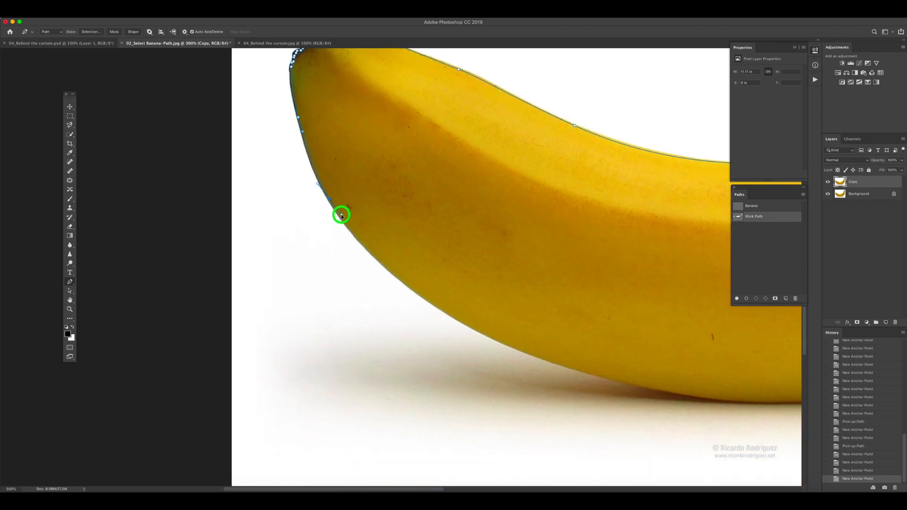
pyautogui.moveTo(455, 316); pyautogui.dragTo(517, 344)
pyautogui.moveTo(576, 344); pyautogui.dragTo(282, 234)
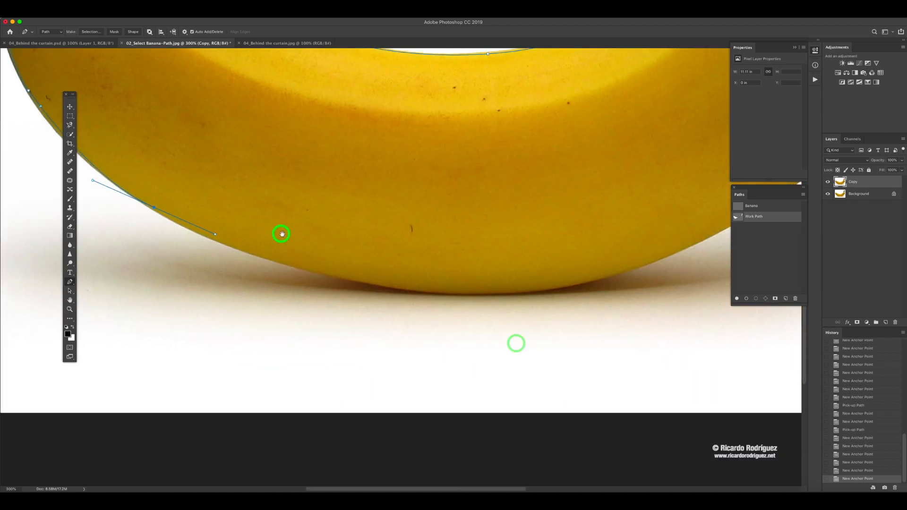
pyautogui.moveTo(349, 273); pyautogui.dragTo(258, 271)
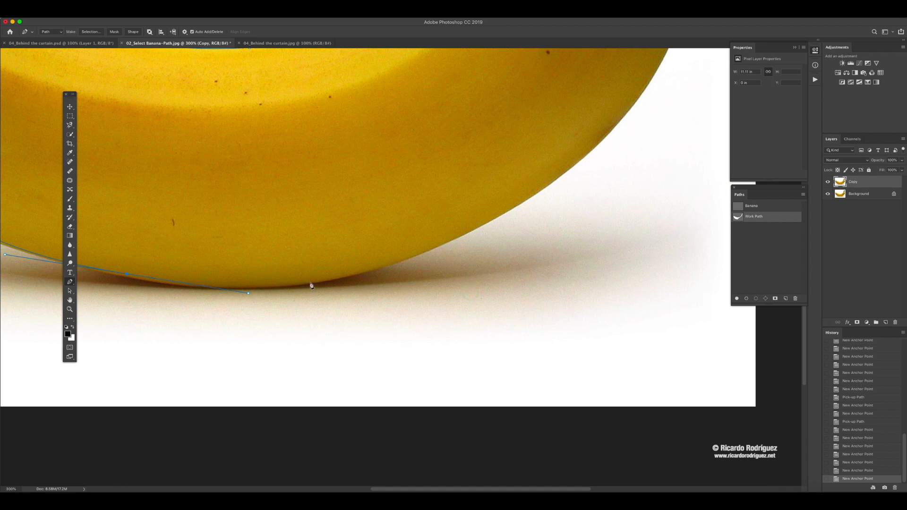
pyautogui.moveTo(310, 283); pyautogui.dragTo(354, 278)
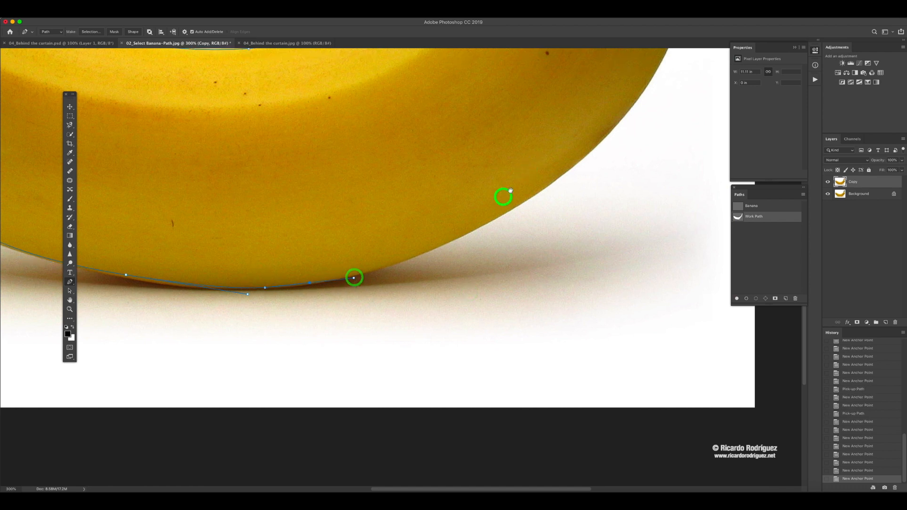
# - Trace the outer edge up the banana's right side and close the path at its starting anchor on the neck
pyautogui.moveTo(503, 196); pyautogui.dragTo(451, 262)
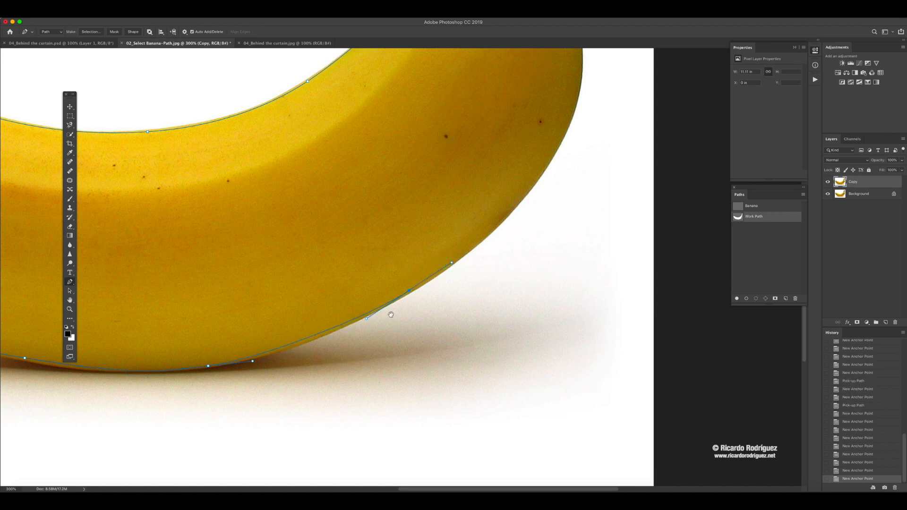
pyautogui.moveTo(390, 314); pyautogui.dragTo(304, 396)
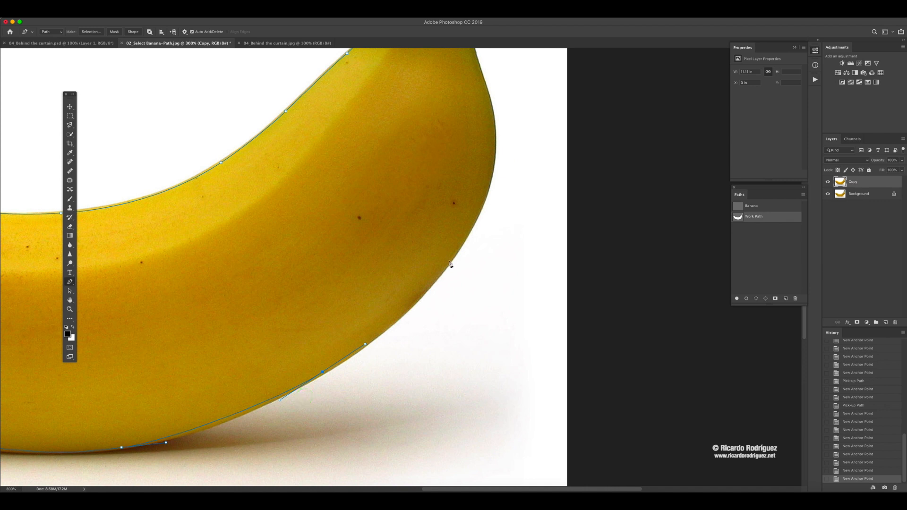
pyautogui.moveTo(449, 261); pyautogui.dragTo(469, 228)
pyautogui.moveTo(480, 213); pyautogui.dragTo(473, 307)
pyautogui.moveTo(488, 242); pyautogui.dragTo(485, 194)
pyautogui.moveTo(468, 292); pyautogui.dragTo(467, 309)
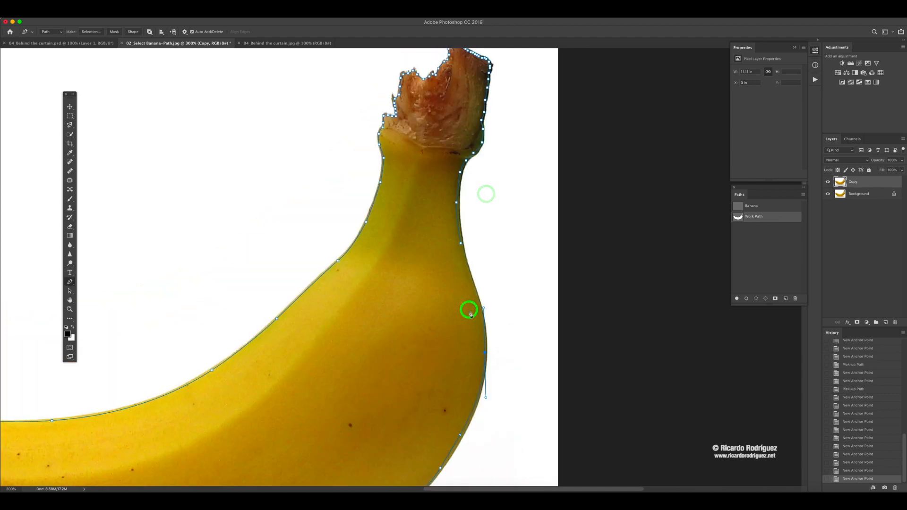
pyautogui.click(462, 244)
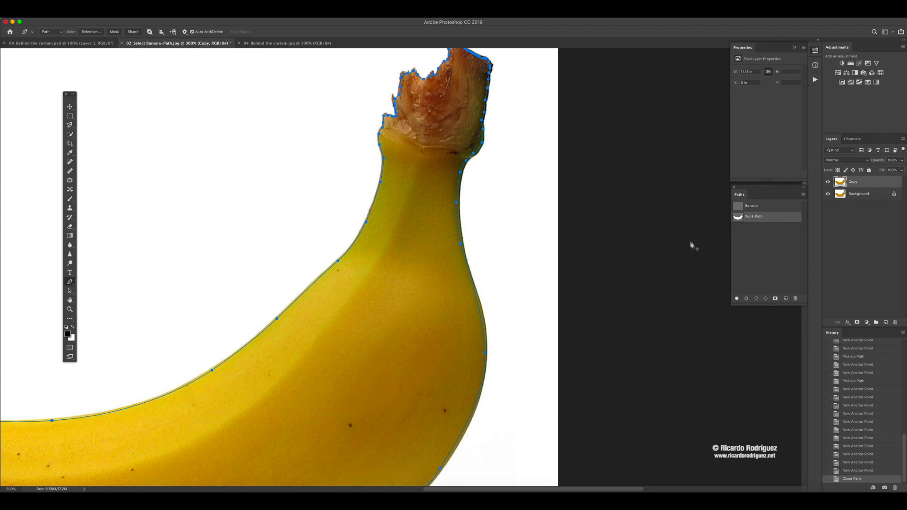
# - Make a new anti-aliased selection from the work path with a feather radius of 1 pixel
pyautogui.press('super+minus')
pyautogui.press('super+minus')
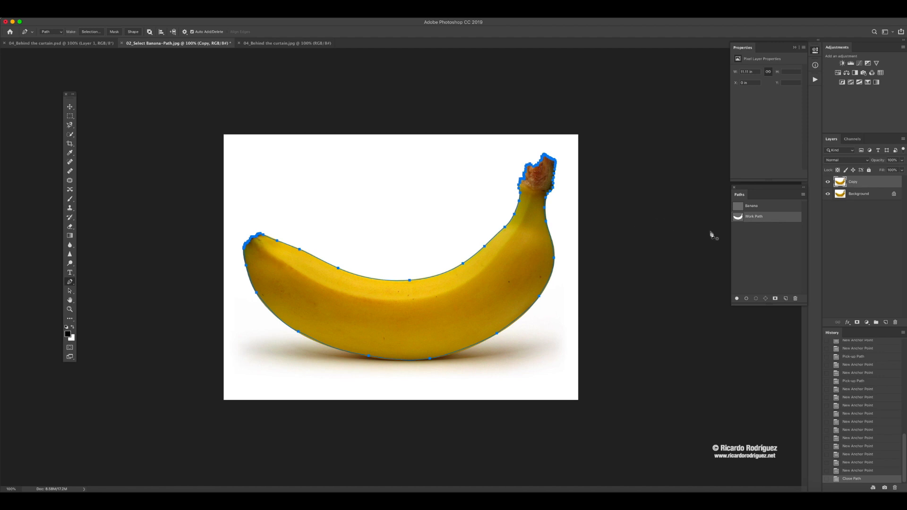
pyautogui.click(802, 194)
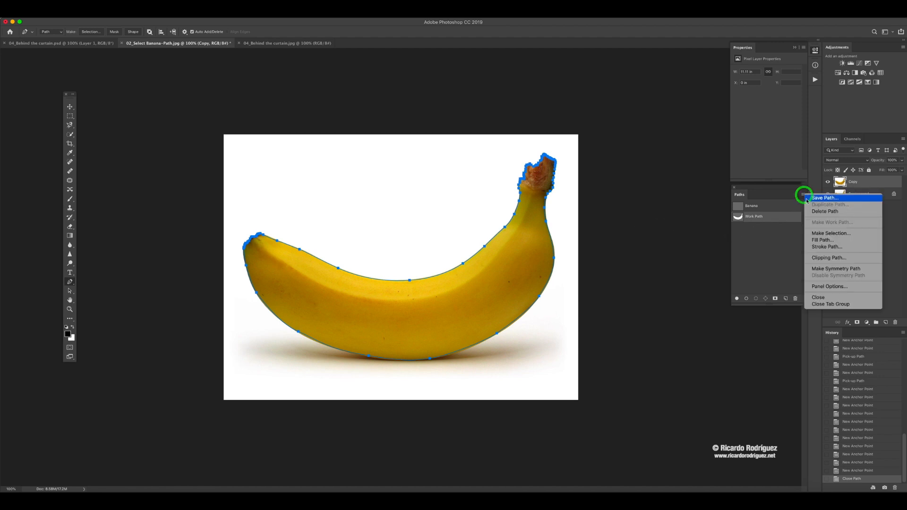
pyautogui.click(816, 233)
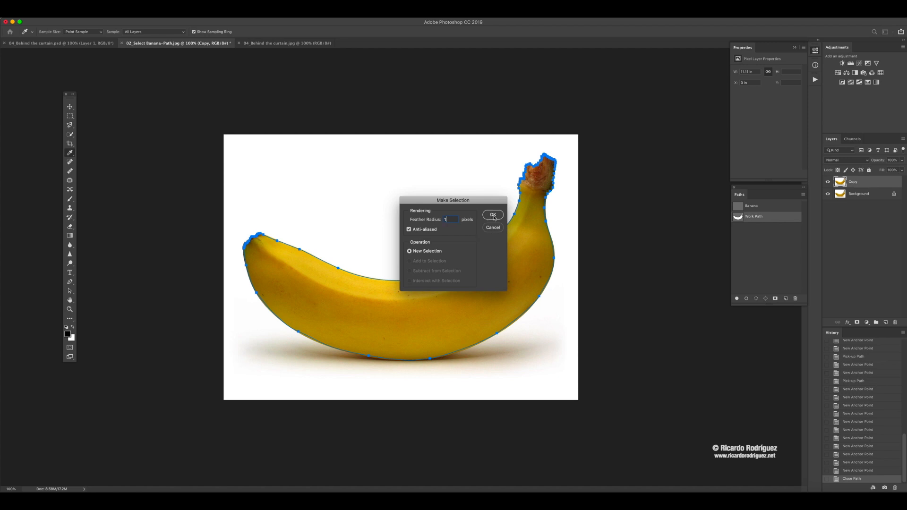
pyautogui.click(493, 216)
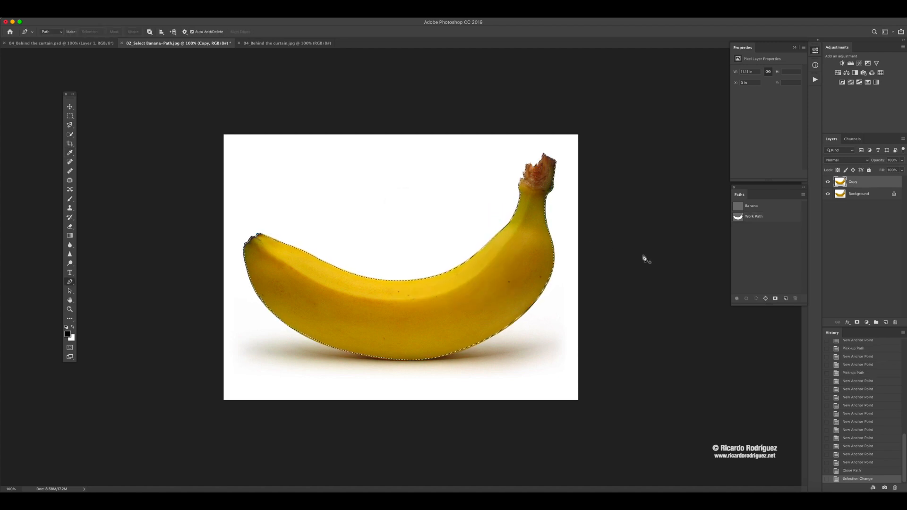
# - Copy the selected banana from the Copy layer to a new layer and hide the Copy and Background layers
pyautogui.click(872, 183)
pyautogui.press('super+j')
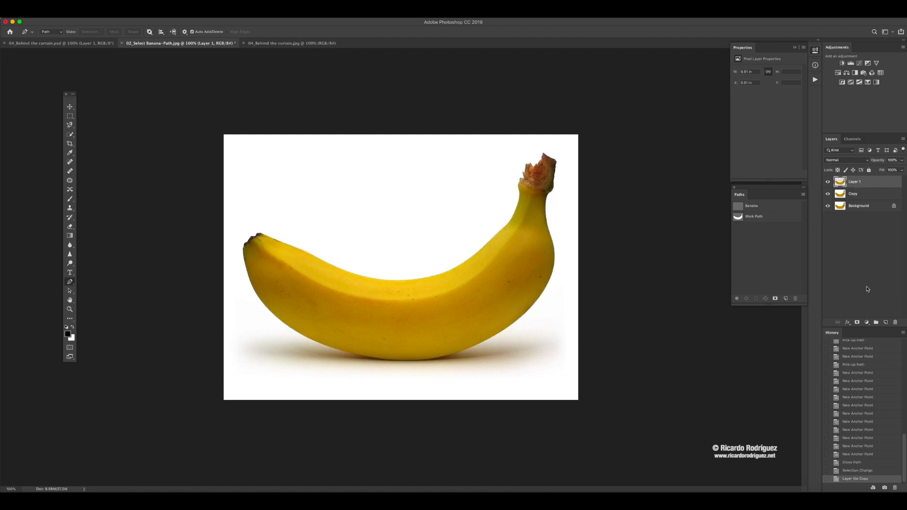
pyautogui.click(827, 193)
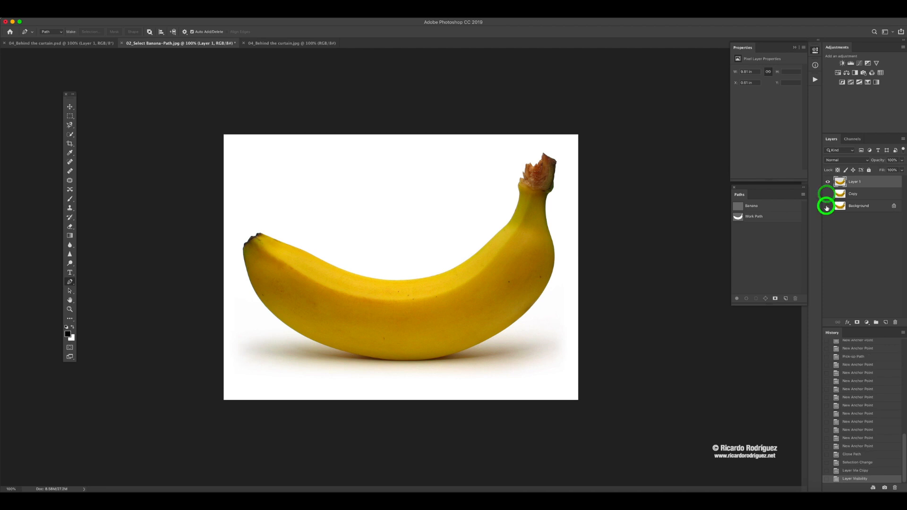
pyautogui.click(828, 206)
# - Show the hidden layers again and step back in the history to the state where the banana was just selected
pyautogui.click(827, 206)
pyautogui.click(827, 193)
pyautogui.click(851, 429)
pyautogui.click(851, 437)
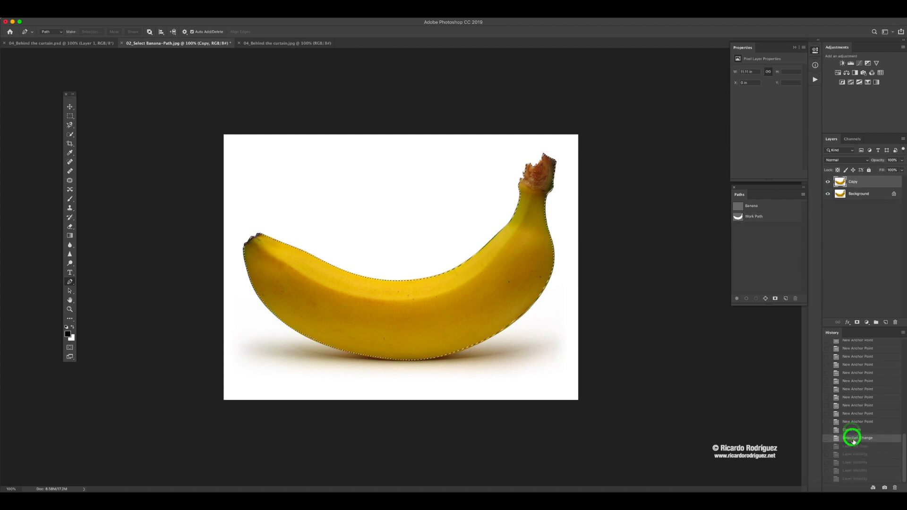
pyautogui.click(852, 438)
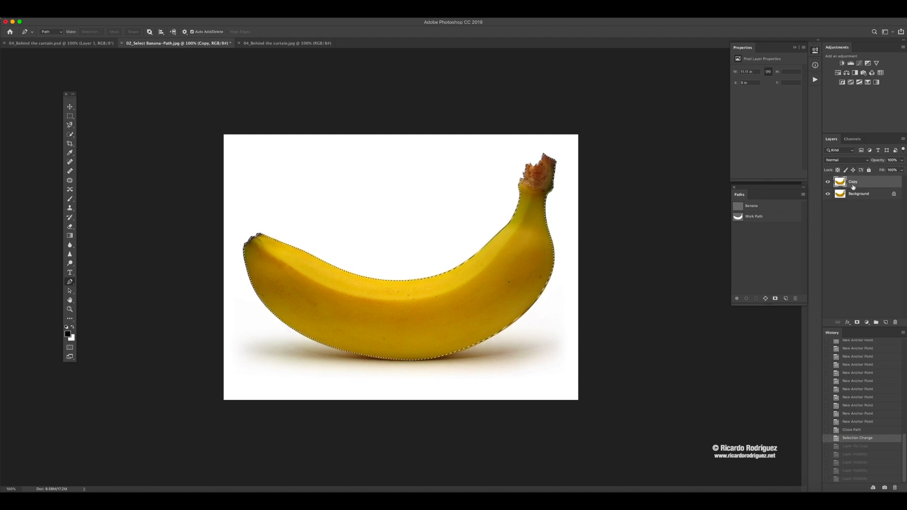
# - Add a layer mask to the Copy layer from the banana selection and hide the Background layer
pyautogui.click(856, 323)
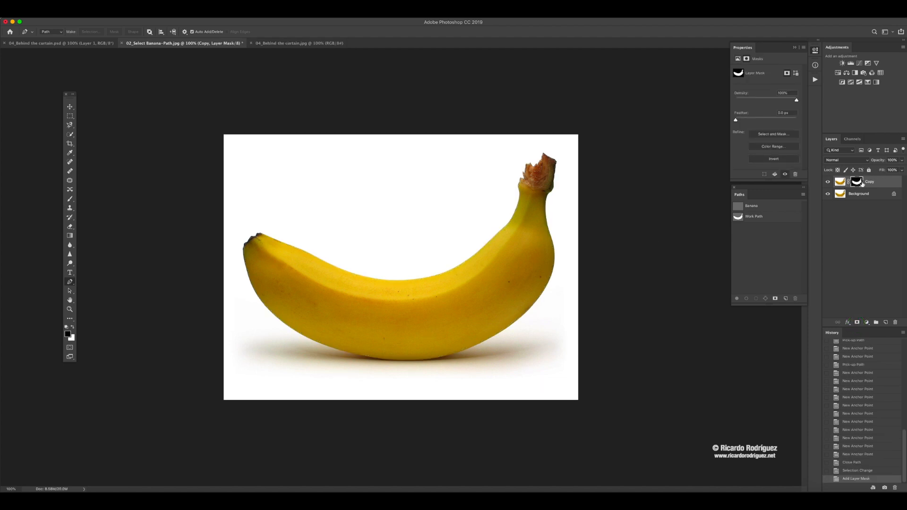
pyautogui.click(827, 194)
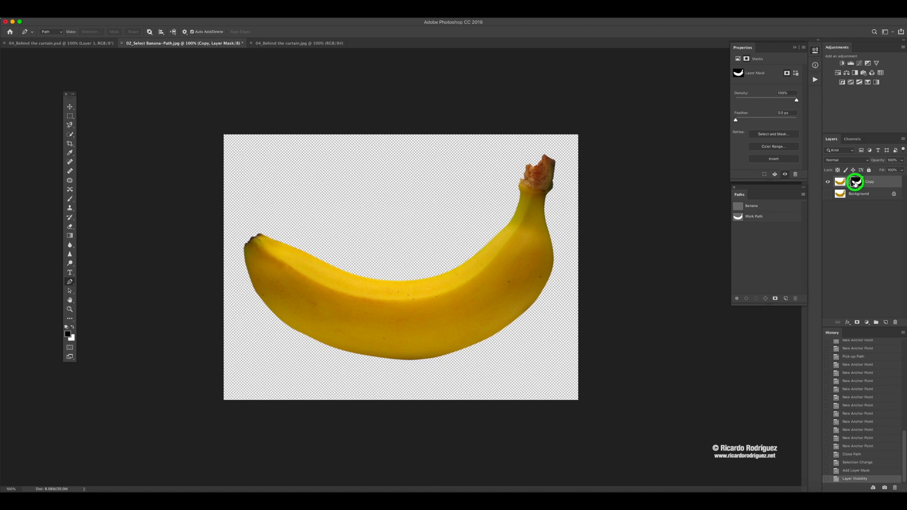
# - View the Copy layer's mask on its own in the canvas and return to the normal image view
pyautogui.keyDown('alt'); pyautogui.click(855, 183); pyautogui.keyUp('alt')
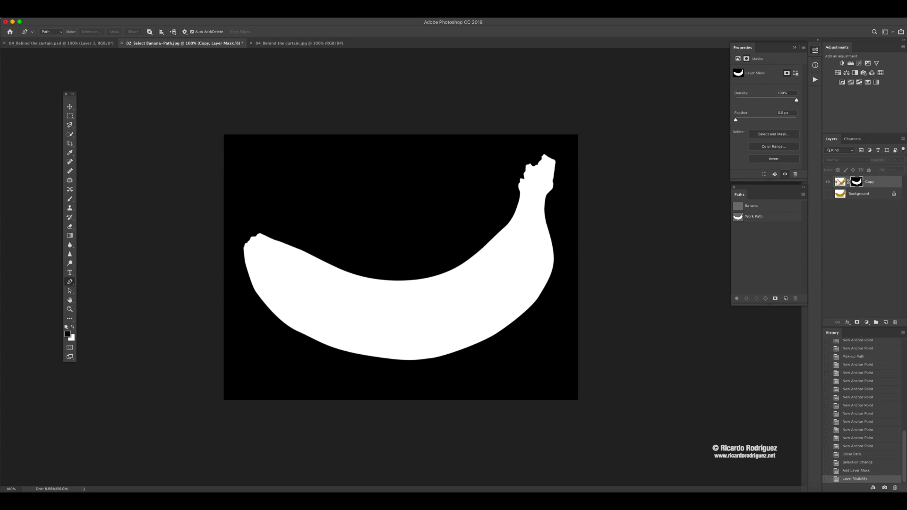
pyautogui.keyDown('alt'); pyautogui.click(857, 182); pyautogui.keyUp('alt')
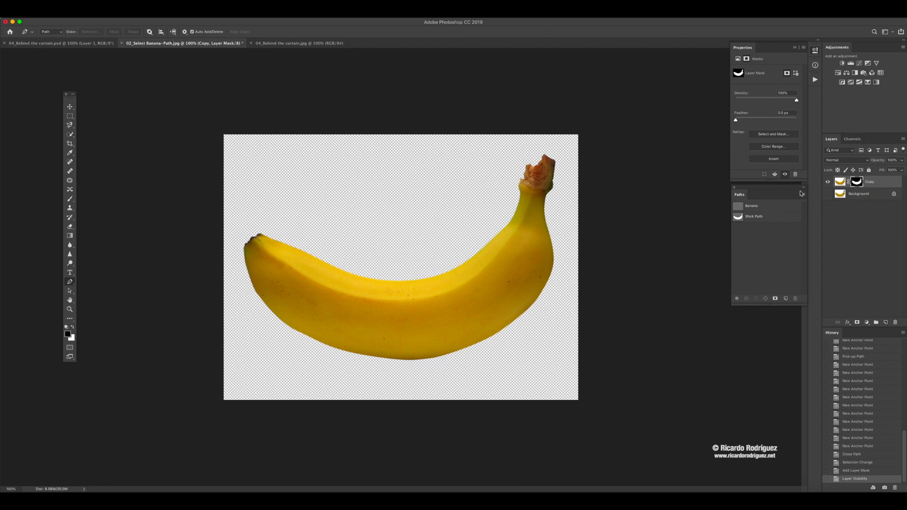
# - Target the Copy layer's image instead of its mask and select the entire canvas of the banana document
pyautogui.click(839, 183)
pyautogui.click(281, 44)
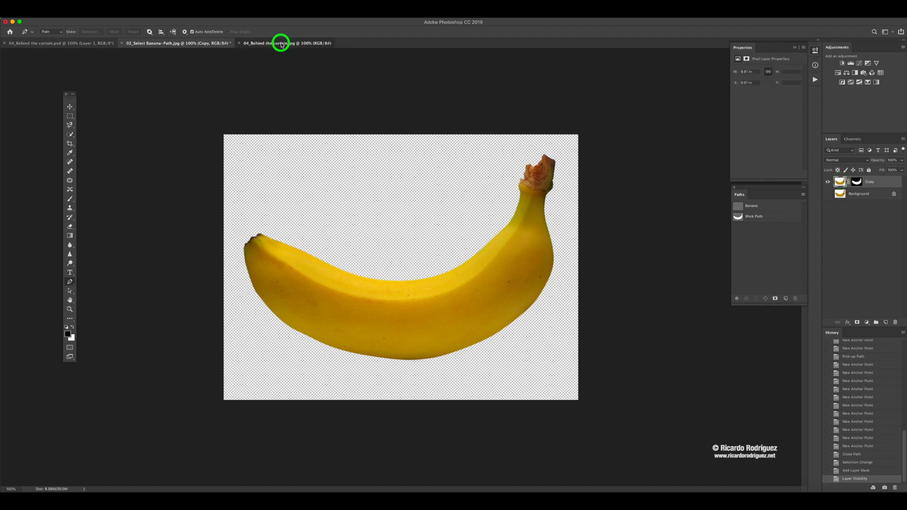
pyautogui.click(192, 43)
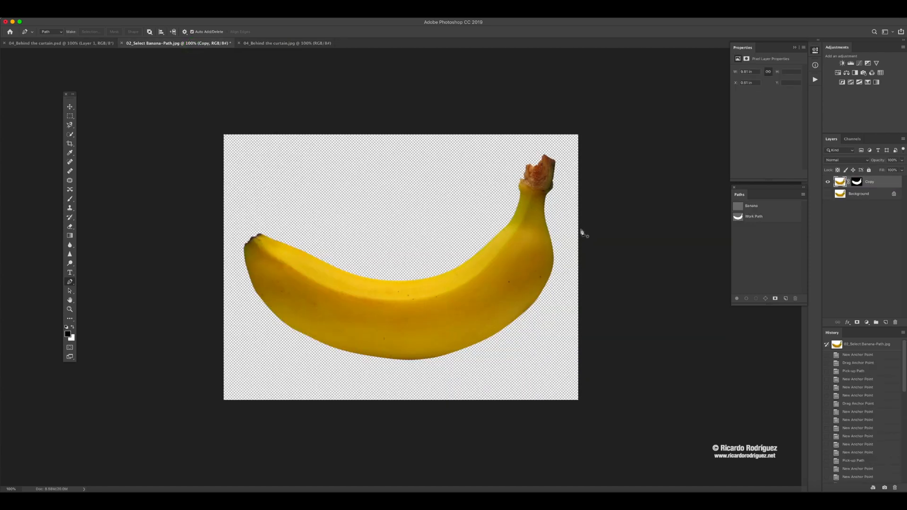
pyautogui.hotkey('ctrl', 'a')
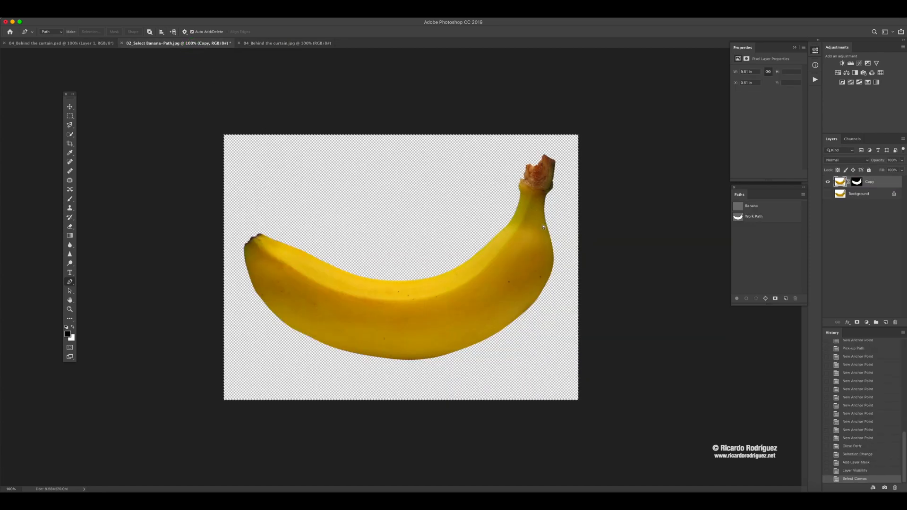
# - Paste the copied banana image into 04_Behind the curtain.jpg and delete the pasted layer
pyautogui.click(269, 44)
pyautogui.hotkey('ctrl', 'v')
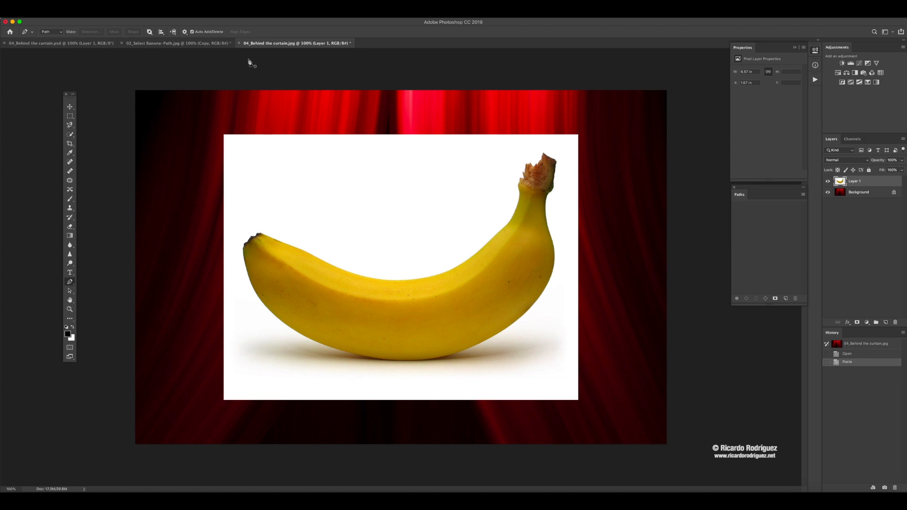
pyautogui.moveTo(881, 182); pyautogui.dragTo(894, 321)
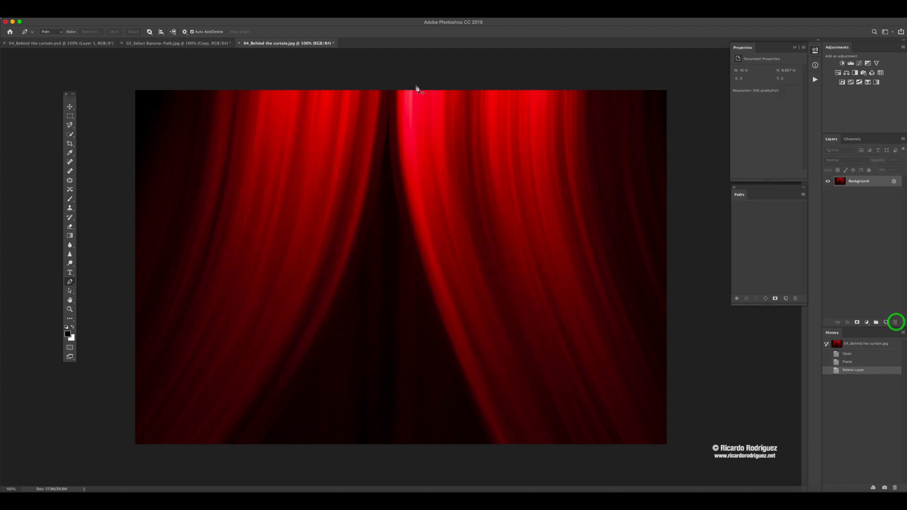
# - Deselect the canvas in the banana document and bring the masked Copy layer into 04_Behind the curtain.jpg with the Move tool
pyautogui.click(174, 43)
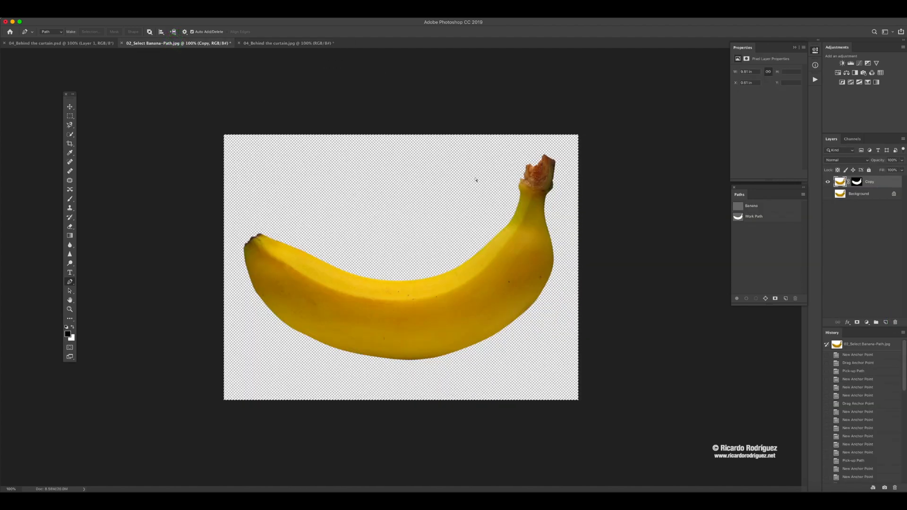
pyautogui.hotkey('ctrl', 'd')
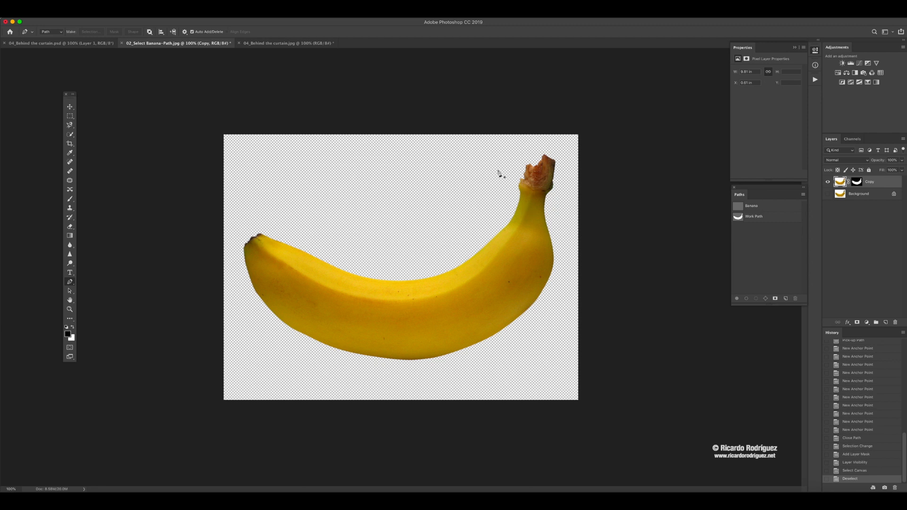
pyautogui.click(69, 107)
pyautogui.moveTo(382, 301); pyautogui.dragTo(328, 197)
pyautogui.moveTo(350, 235); pyautogui.dragTo(434, 301)
# - Reposition the masked banana inside 02_Select Banana-Path.jpg with the Move tool
pyautogui.click(193, 43)
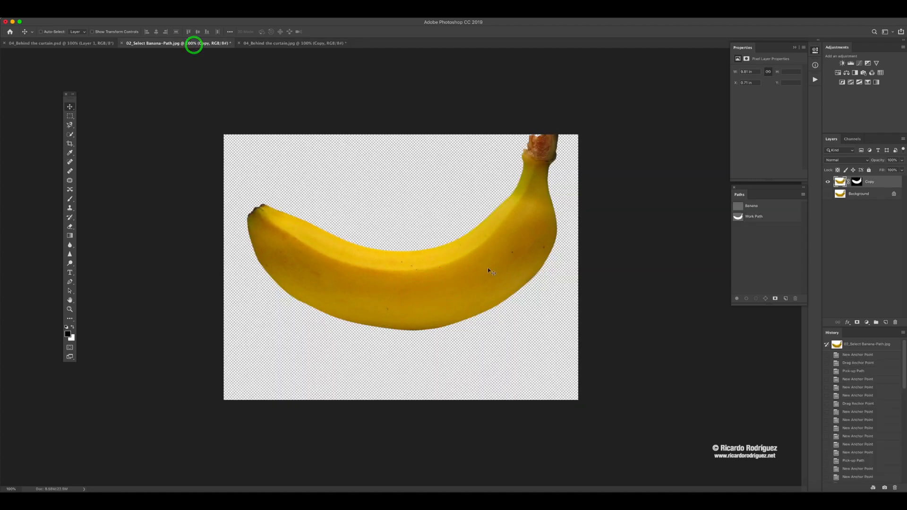
pyautogui.moveTo(490, 270); pyautogui.dragTo(479, 289)
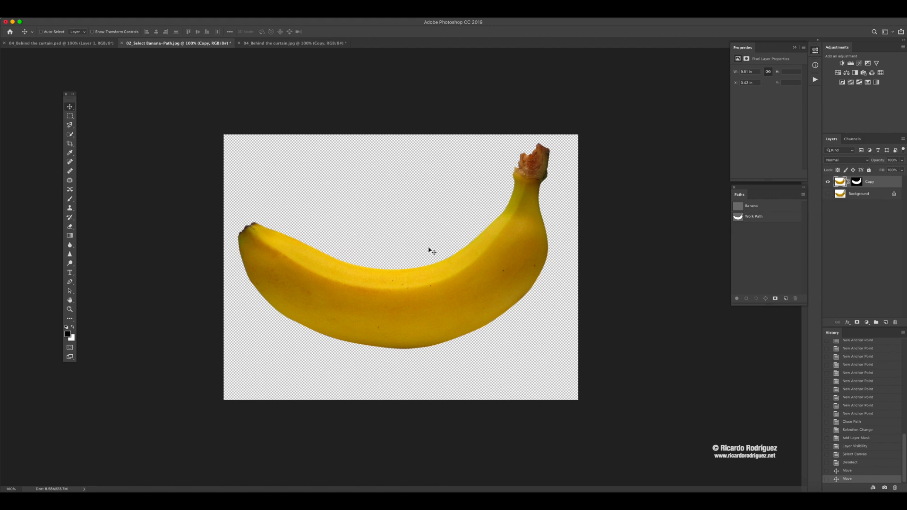
pyautogui.click(273, 44)
pyautogui.click(174, 42)
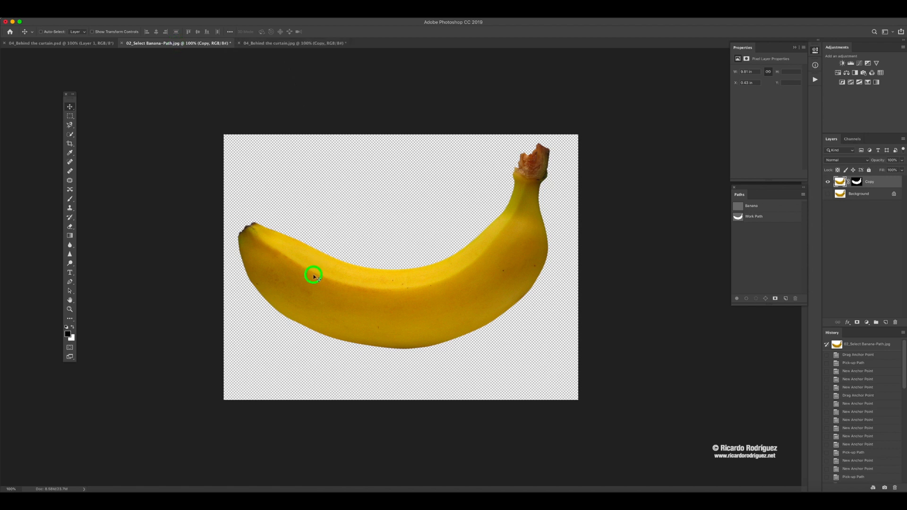
# - Bring a second copy of the masked banana layer into the curtain document and delete that extra layer
pyautogui.moveTo(313, 277); pyautogui.dragTo(284, 43)
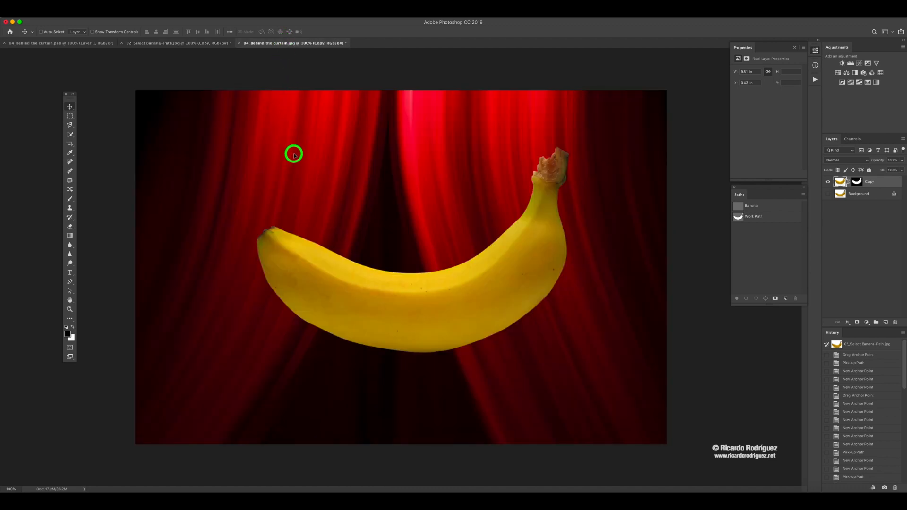
pyautogui.moveTo(293, 155); pyautogui.dragTo(296, 157)
pyautogui.moveTo(308, 188); pyautogui.dragTo(440, 271)
pyautogui.click(890, 182)
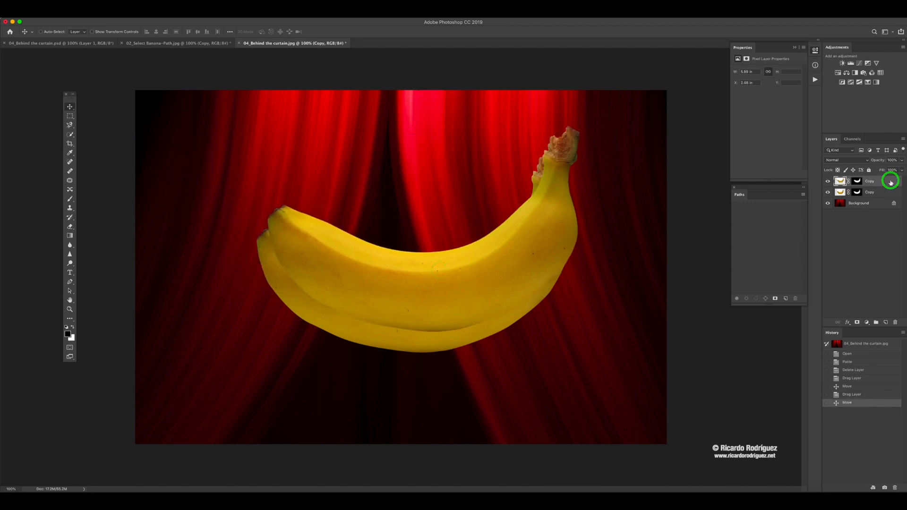
pyautogui.press('Delete')
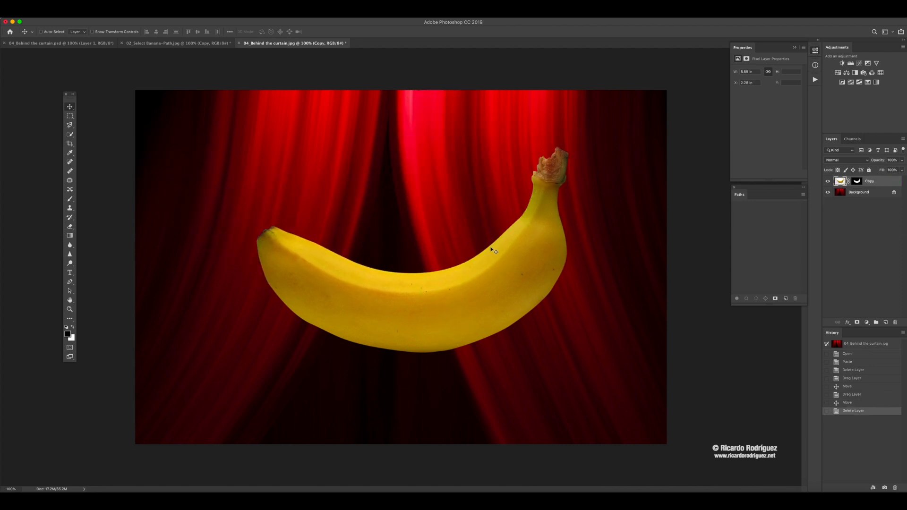
# - Shift the banana slightly to the right over the curtain and compare it with the finished 04_Behind the curtain.psd
pyautogui.moveTo(511, 265); pyautogui.dragTo(516, 254)
pyautogui.click(94, 45)
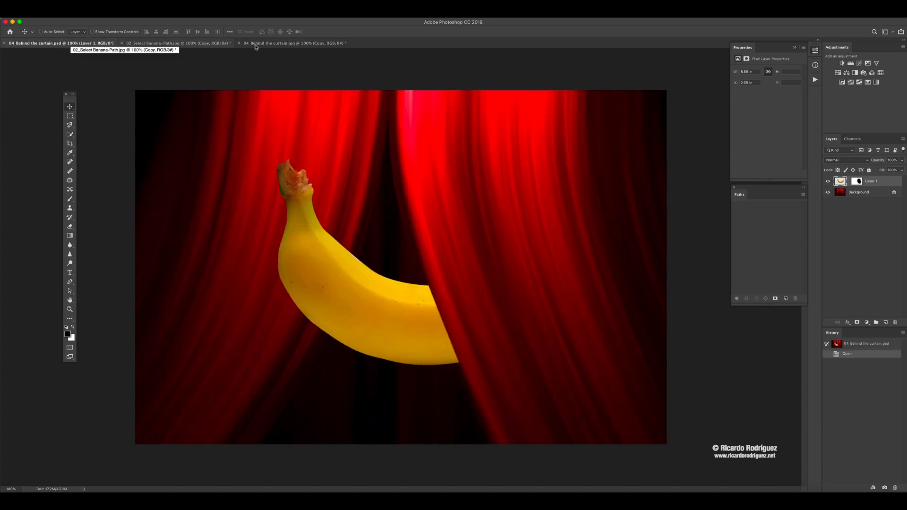
pyautogui.click(280, 44)
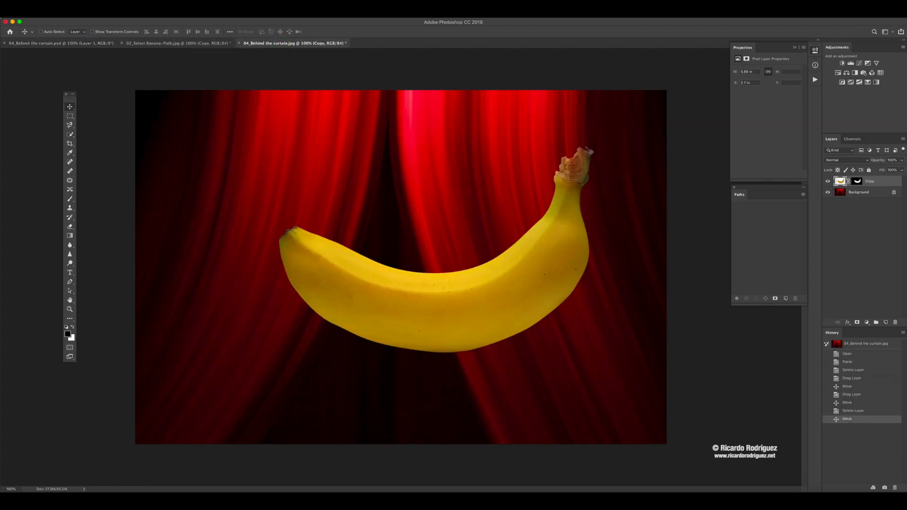
# - Flip the banana horizontally with Free Transform and place it lower right, with its stem at the curtain opening
pyautogui.press('super')
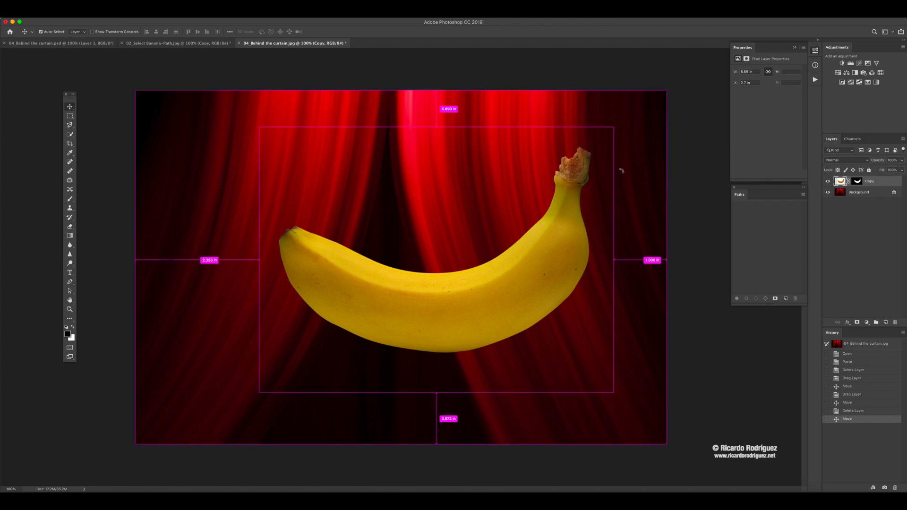
pyautogui.press('super+t')
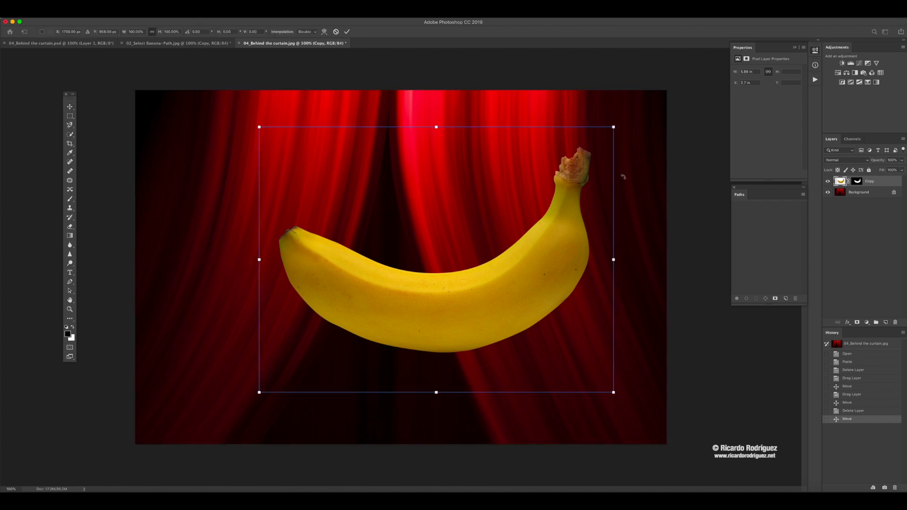
pyautogui.rightClick(461, 174)
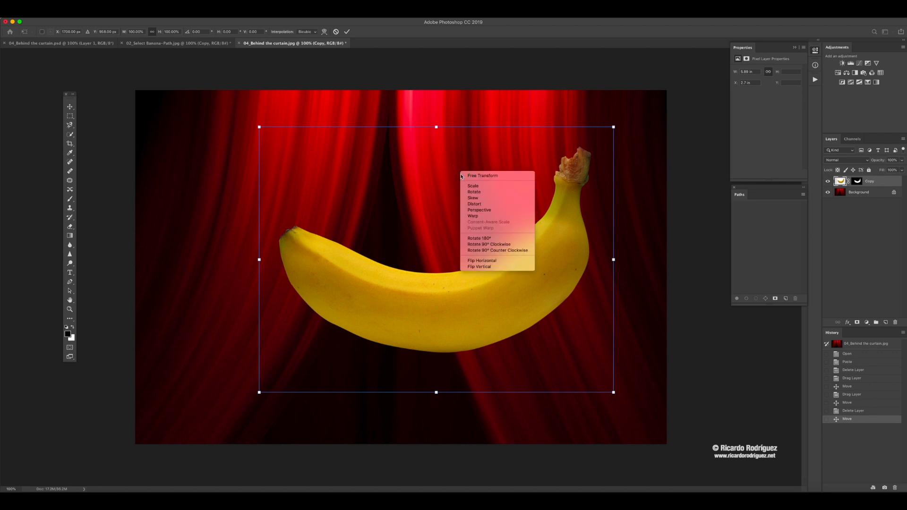
pyautogui.click(478, 263)
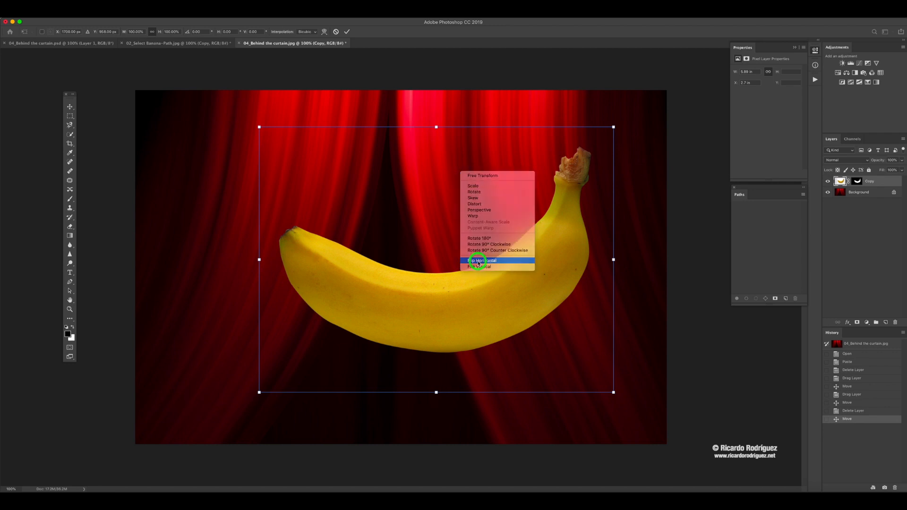
pyautogui.moveTo(404, 289); pyautogui.dragTo(458, 318)
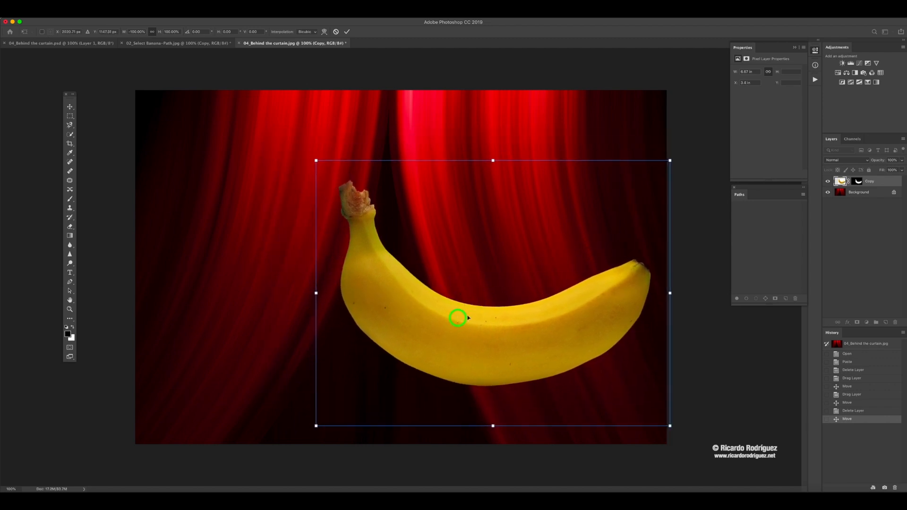
pyautogui.doubleClick(499, 296)
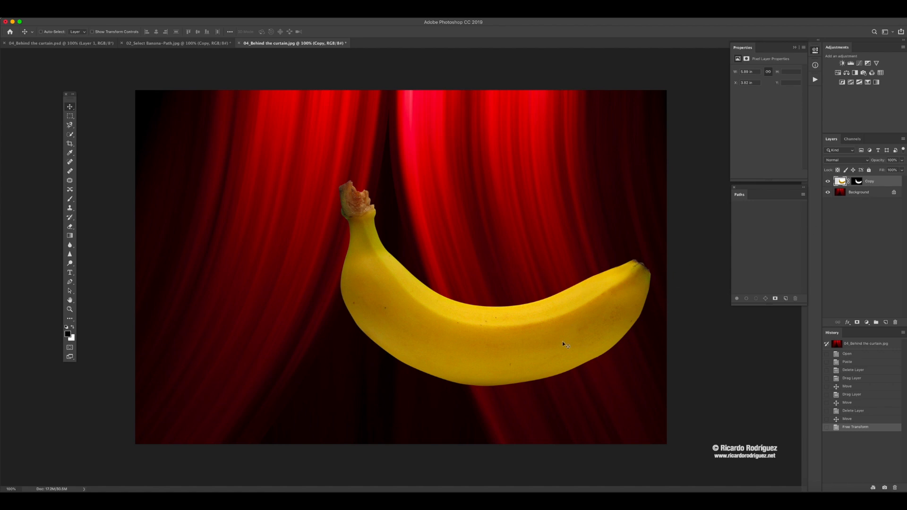
# - Target the Copy layer's mask and paint black with an enlarged brush to hide the banana's right end
pyautogui.click(857, 182)
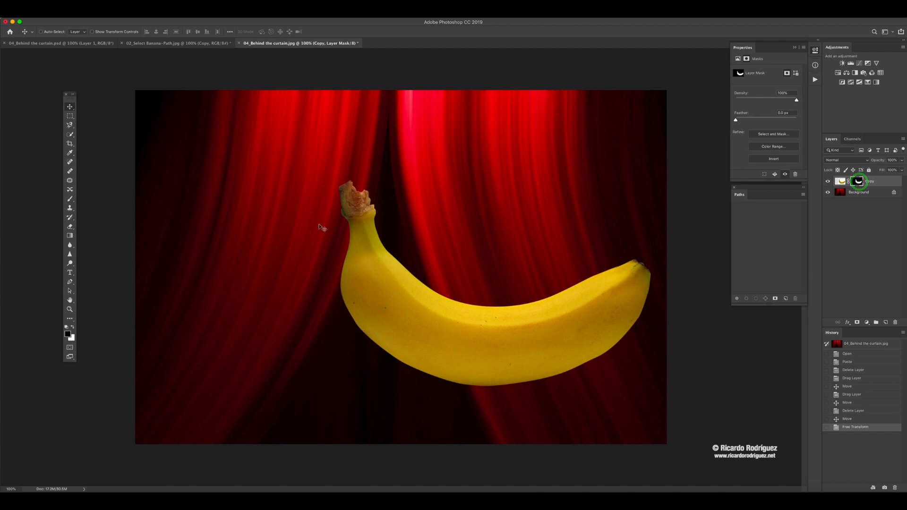
pyautogui.click(70, 198)
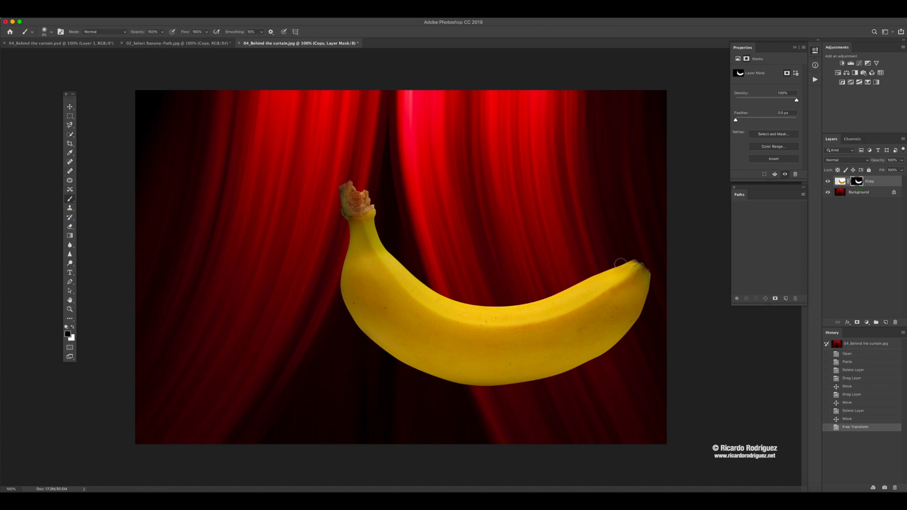
pyautogui.press(']')
pyautogui.press(']')
pyautogui.press(']')
pyautogui.press(']')
pyautogui.press(']')
pyautogui.press(']')
pyautogui.press(']')
pyautogui.moveTo(633, 247)
pyautogui.mouseDown()
pyautogui.moveTo(645, 299)
pyautogui.moveTo(618, 261)
pyautogui.moveTo(587, 252)
pyautogui.moveTo(639, 346)
pyautogui.moveTo(610, 359)
pyautogui.moveTo(538, 269)
pyautogui.moveTo(566, 347)
pyautogui.moveTo(562, 389)
pyautogui.moveTo(505, 302)
pyautogui.moveTo(524, 362)
pyautogui.mouseUp()
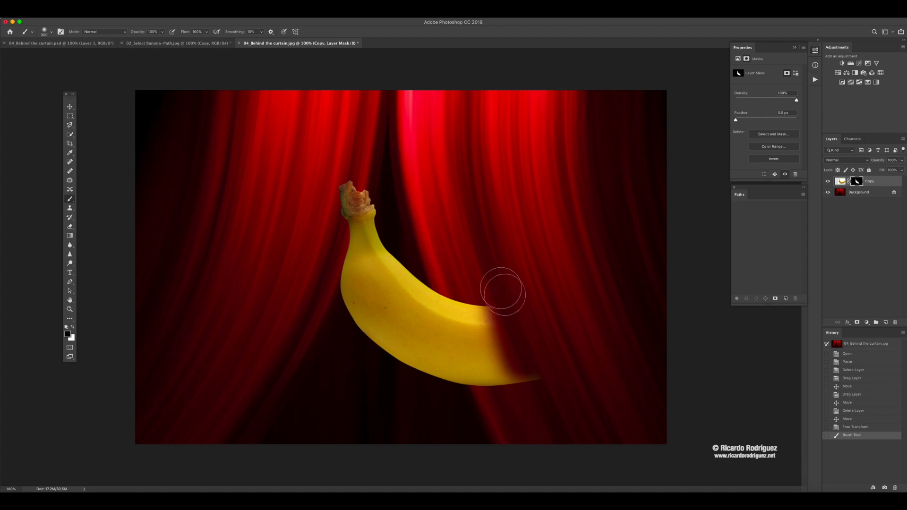
# - Paint black on the mask with a progressively smaller brush to trim the banana back to the right curtain's edge
pyautogui.press(']')
pyautogui.press('[')
pyautogui.press('[')
pyautogui.press('[')
pyautogui.moveTo(494, 302)
pyautogui.mouseDown()
pyautogui.moveTo(527, 376)
pyautogui.moveTo(538, 382)
pyautogui.moveTo(528, 330)
pyautogui.moveTo(499, 314)
pyautogui.moveTo(490, 343)
pyautogui.moveTo(481, 305)
pyautogui.moveTo(519, 385)
pyautogui.moveTo(475, 307)
pyautogui.moveTo(515, 398)
pyautogui.moveTo(456, 289)
pyautogui.moveTo(497, 387)
pyautogui.mouseUp()
pyautogui.press('[')
pyautogui.press('[')
pyautogui.press('[')
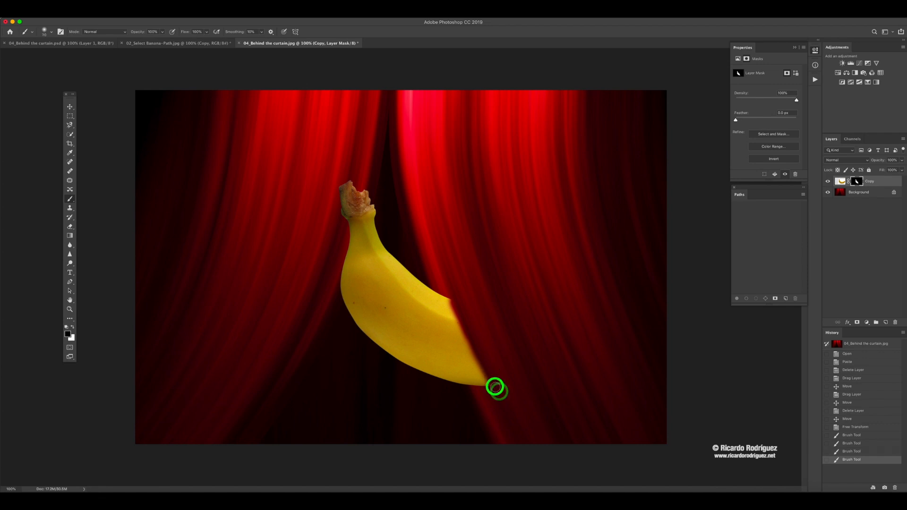
pyautogui.moveTo(472, 334)
pyautogui.mouseDown()
pyautogui.moveTo(450, 295)
pyautogui.moveTo(489, 390)
pyautogui.moveTo(448, 287)
pyautogui.moveTo(483, 390)
pyautogui.moveTo(473, 374)
pyautogui.moveTo(442, 287)
pyautogui.moveTo(478, 391)
pyautogui.moveTo(466, 335)
pyautogui.mouseUp()
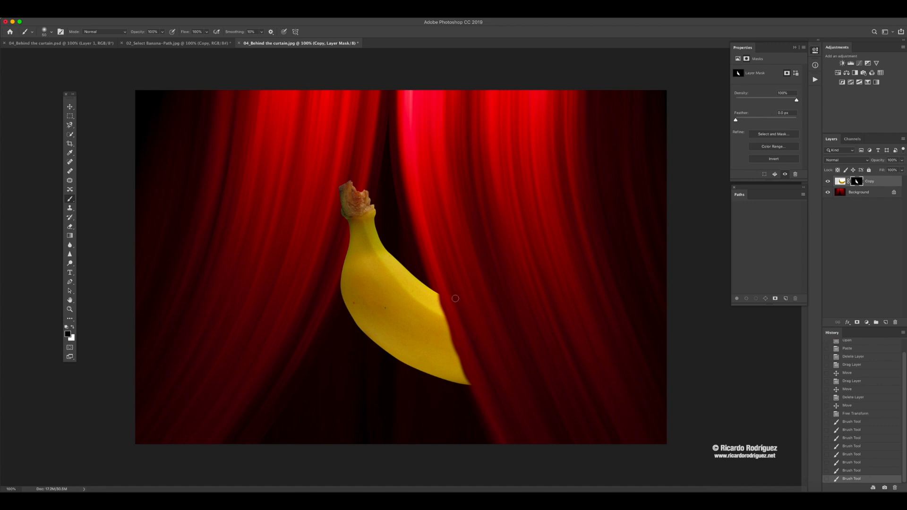
# - Refine the banana's cut edge at 200% zoom by painting black on the mask closely along the curtain fold
pyautogui.press('super+plus')
pyautogui.moveTo(450, 303); pyautogui.dragTo(332, 196)
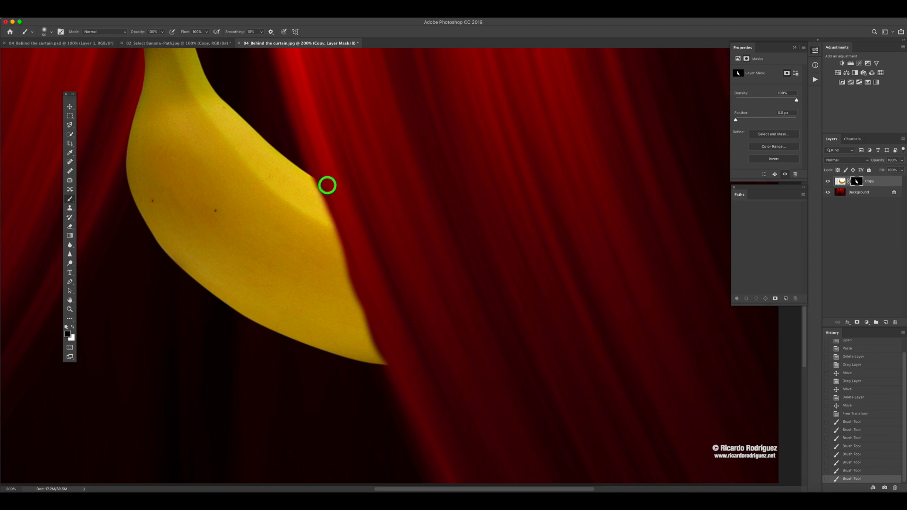
pyautogui.click(326, 181)
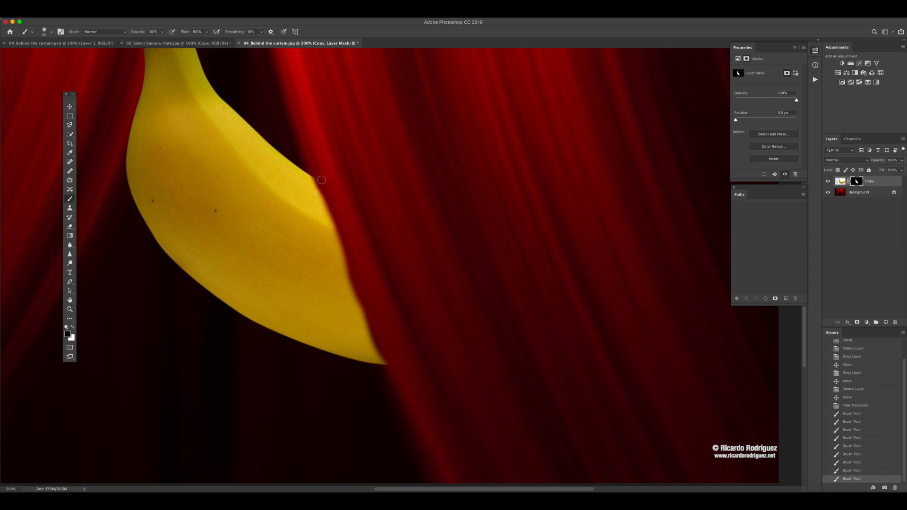
pyautogui.moveTo(317, 174)
pyautogui.mouseDown()
pyautogui.moveTo(312, 168)
pyautogui.moveTo(365, 297)
pyautogui.mouseUp()
pyautogui.moveTo(395, 370); pyautogui.dragTo(355, 282)
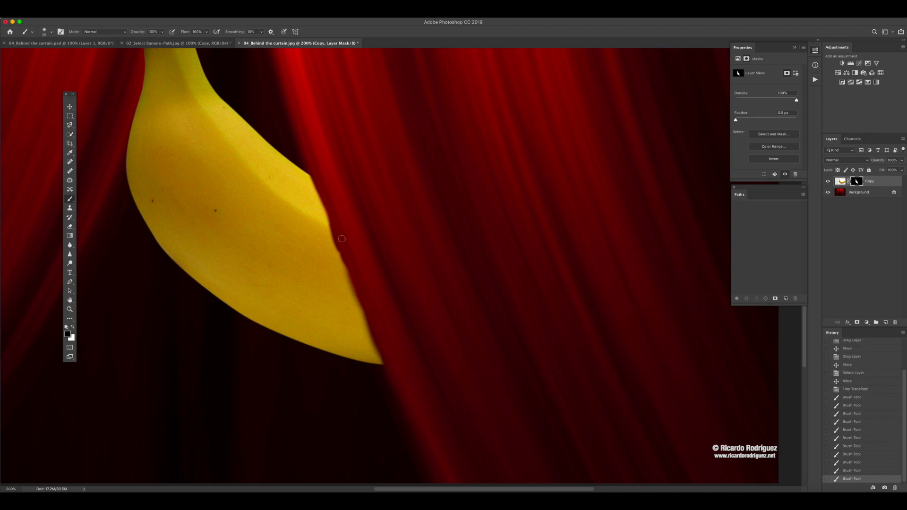
pyautogui.moveTo(339, 240)
pyautogui.mouseDown()
pyautogui.moveTo(384, 366)
pyautogui.moveTo(334, 210)
pyautogui.mouseUp()
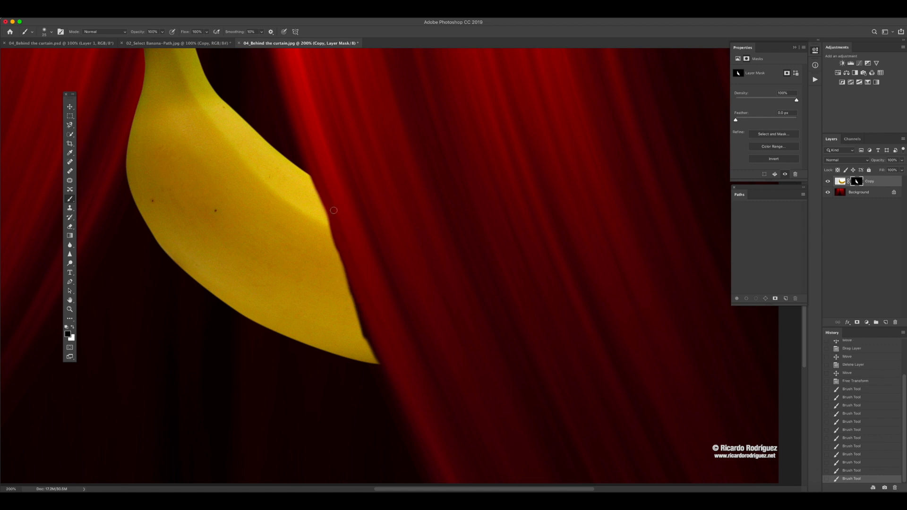
pyautogui.moveTo(315, 179)
pyautogui.mouseDown()
pyautogui.moveTo(368, 299)
pyautogui.moveTo(349, 250)
pyautogui.moveTo(361, 275)
pyautogui.mouseUp()
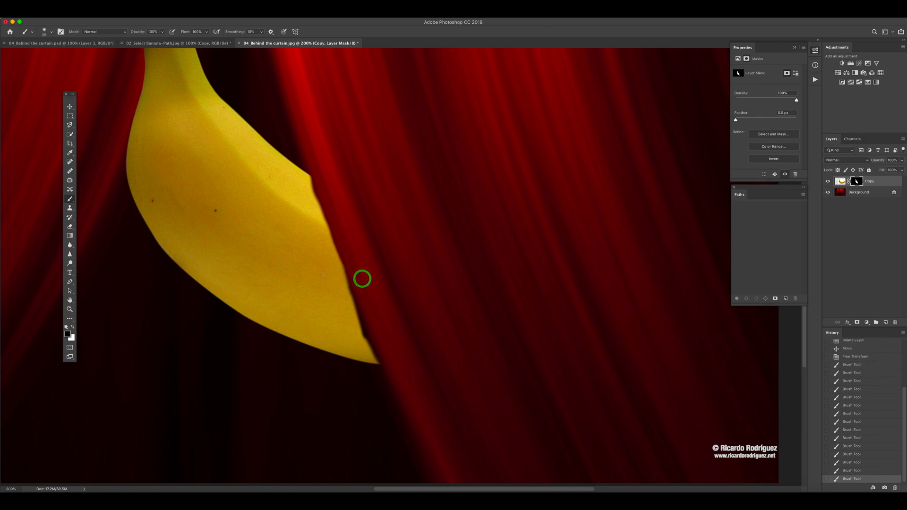
pyautogui.press('[')
pyautogui.moveTo(362, 341)
pyautogui.mouseDown()
pyautogui.moveTo(345, 284)
pyautogui.moveTo(351, 310)
pyautogui.mouseUp()
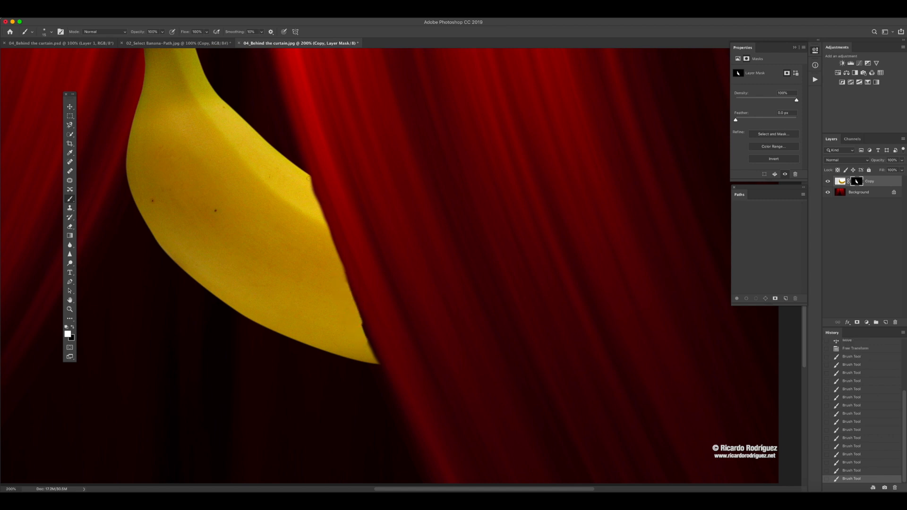
# - Paint white on the mask in straight strokes along the curtain fold to straighten the banana's edge and fill its lower tip
pyautogui.click(309, 177)
pyautogui.keyDown('shift'); pyautogui.click(363, 328); pyautogui.keyUp('shift')
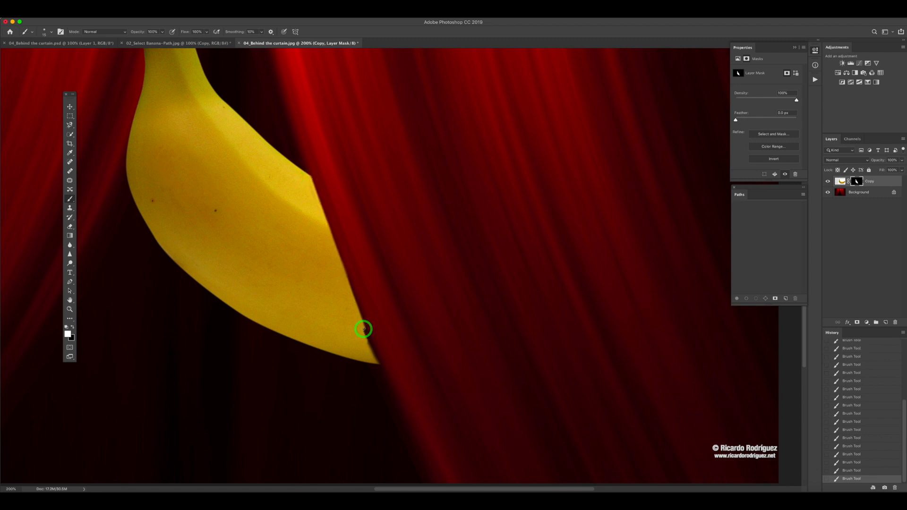
pyautogui.keyDown('shift'); pyautogui.click(310, 180); pyautogui.keyUp('shift')
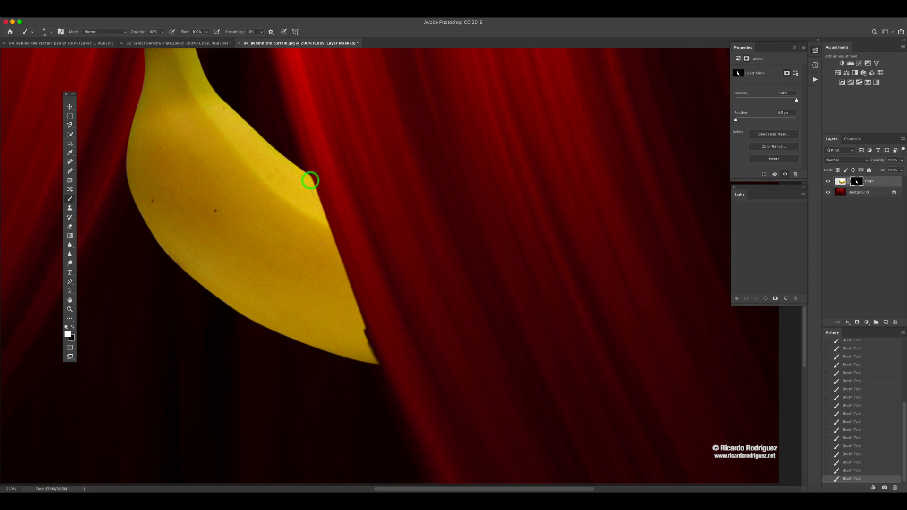
pyautogui.keyDown('shift'); pyautogui.click(368, 338); pyautogui.keyUp('shift')
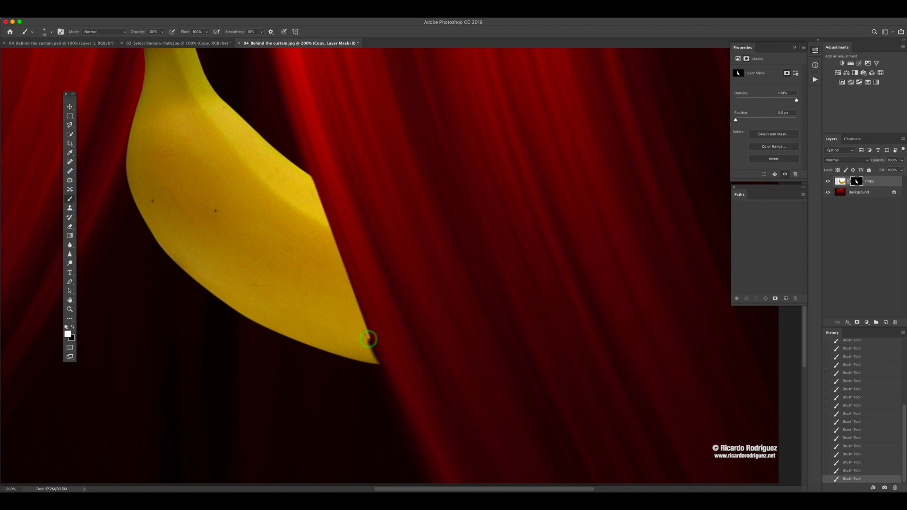
pyautogui.keyDown('shift'); pyautogui.click(378, 361); pyautogui.keyUp('shift')
pyautogui.keyDown('shift'); pyautogui.click(310, 179); pyautogui.keyUp('shift')
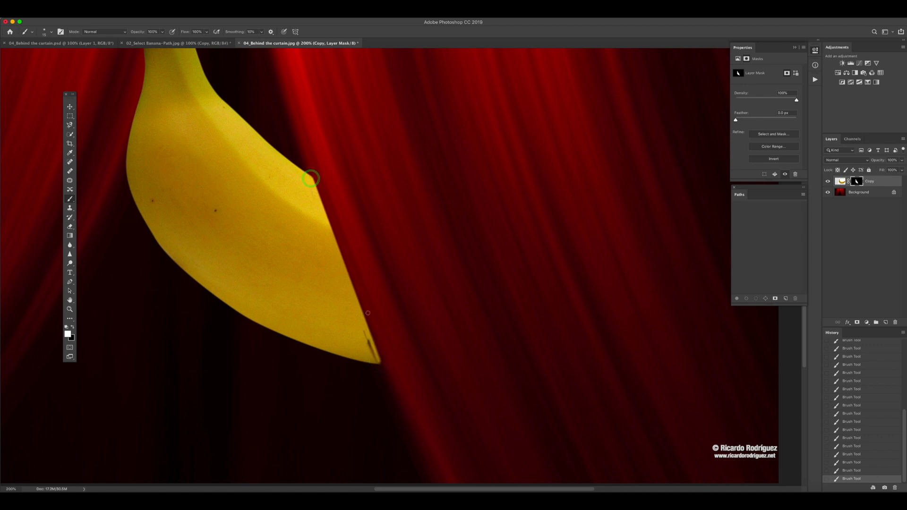
pyautogui.keyDown('shift'); pyautogui.click(368, 350); pyautogui.keyUp('shift')
pyautogui.keyDown('shift'); pyautogui.click(373, 354); pyautogui.keyUp('shift')
pyautogui.moveTo(373, 354)
pyautogui.mouseDown()
pyautogui.moveTo(364, 334)
pyautogui.moveTo(389, 365)
pyautogui.mouseUp()
pyautogui.press('super+minus')
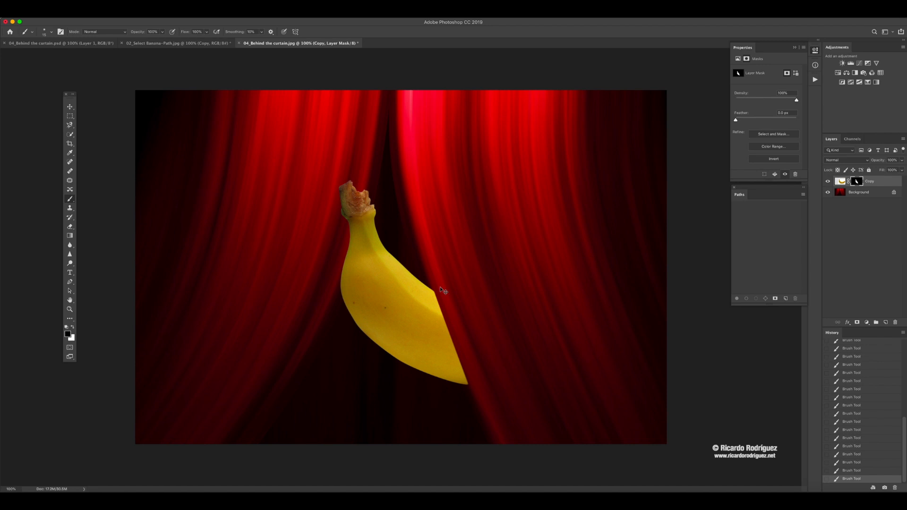
pyautogui.press('super+minus')
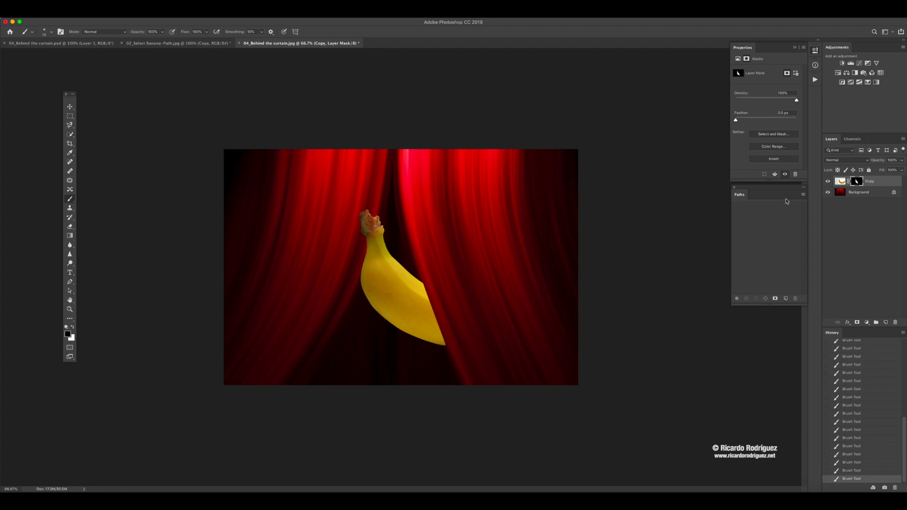
# - Compare the composite with the Copy layer hidden and shown, and inspect its layer mask on its own
pyautogui.click(827, 181)
pyautogui.click(827, 181)
pyautogui.keyDown('alt'); pyautogui.click(854, 182); pyautogui.keyUp('alt')
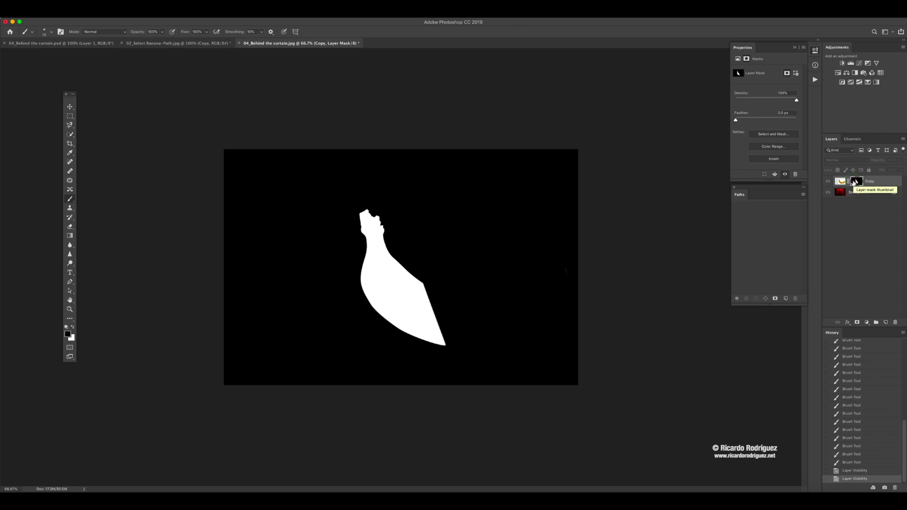
pyautogui.keyDown('alt'); pyautogui.click(854, 182); pyautogui.keyUp('alt')
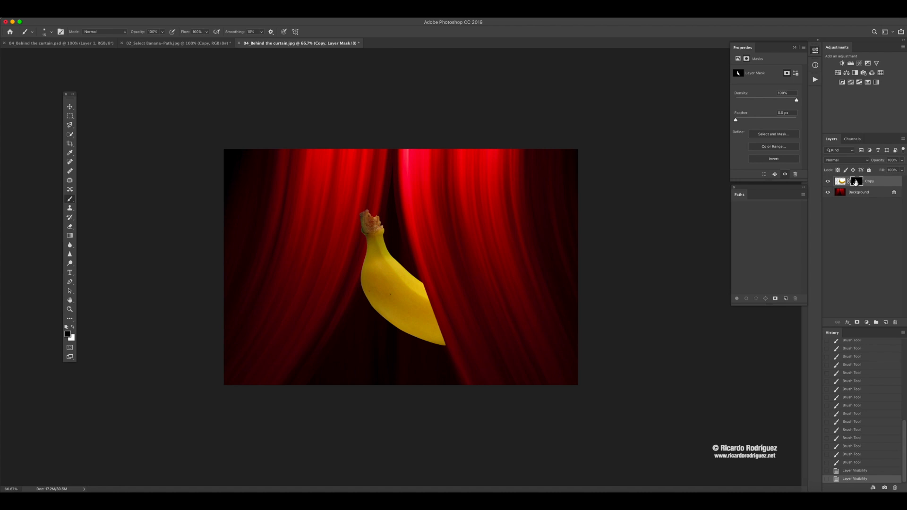
# - Examine the banana's edges from stem to cut tip at 300% magnification, finishing at the 100% view
pyautogui.press('z')
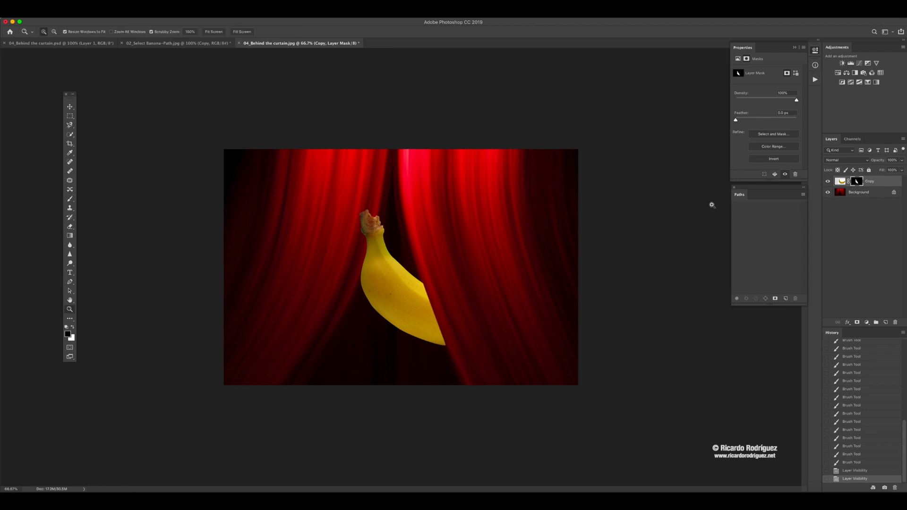
pyautogui.moveTo(392, 271); pyautogui.dragTo(392, 233)
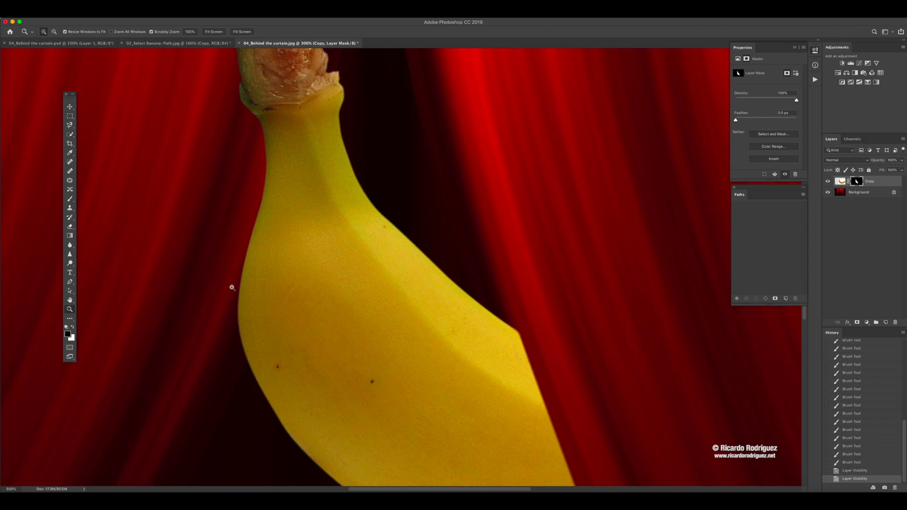
pyautogui.moveTo(312, 247); pyautogui.dragTo(316, 270)
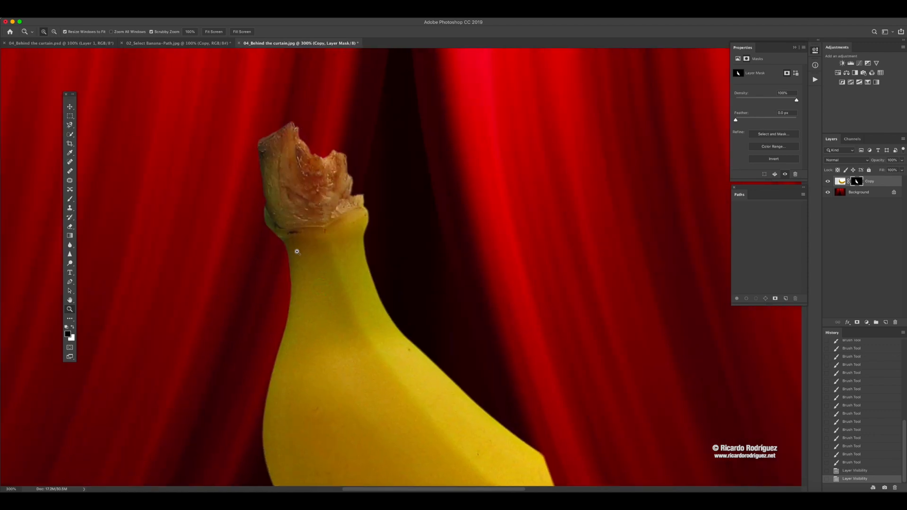
pyautogui.moveTo(328, 204); pyautogui.dragTo(285, 109)
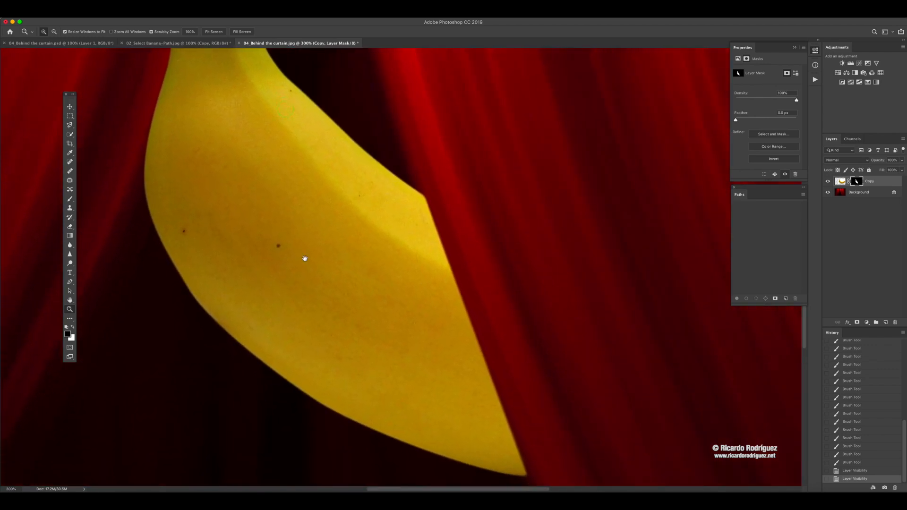
pyautogui.moveTo(304, 259); pyautogui.dragTo(313, 309)
pyautogui.moveTo(297, 151); pyautogui.dragTo(316, 223)
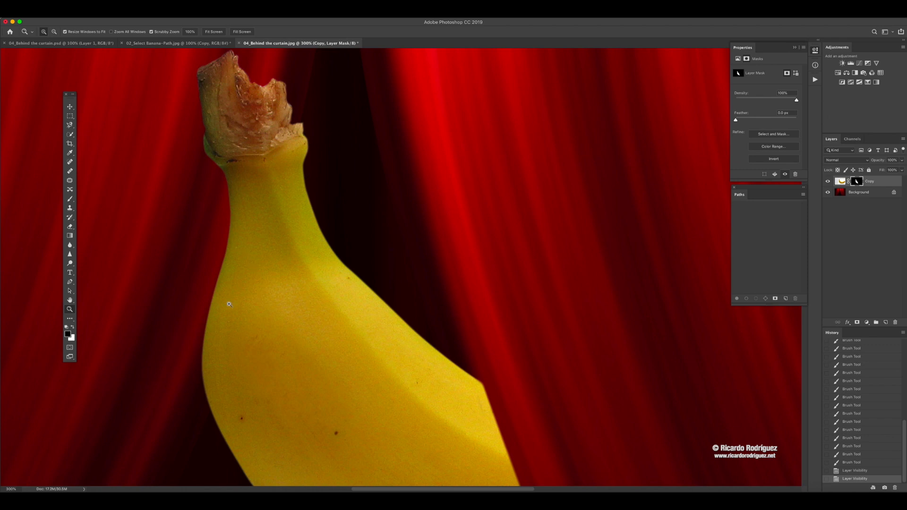
pyautogui.press('super+minus')
pyautogui.press('super+minus')
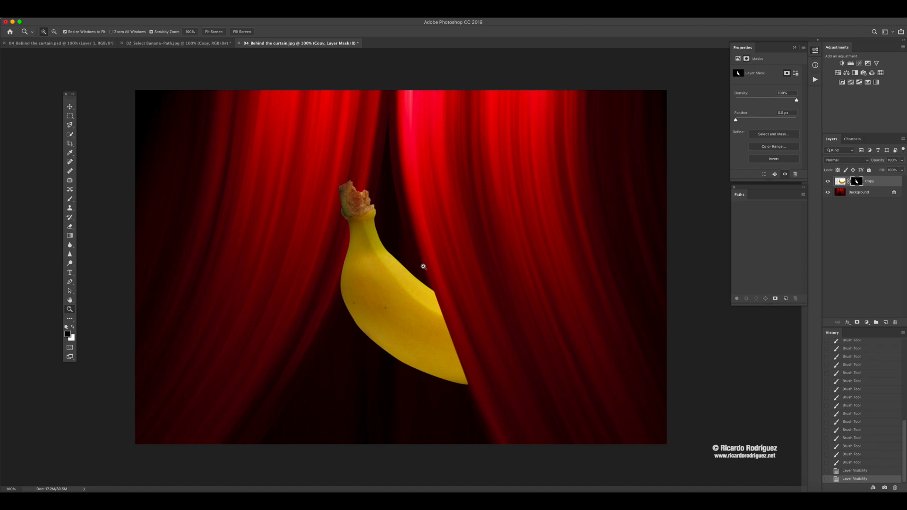
# - Load the Copy layer's mask as a selection and add a Hue/Saturation adjustment with lowered Hue to turn the banana orange
pyautogui.keyDown('super'); pyautogui.click(856, 183); pyautogui.keyUp('super')
pyautogui.click(837, 72)
pyautogui.moveTo(765, 96); pyautogui.dragTo(760, 98)
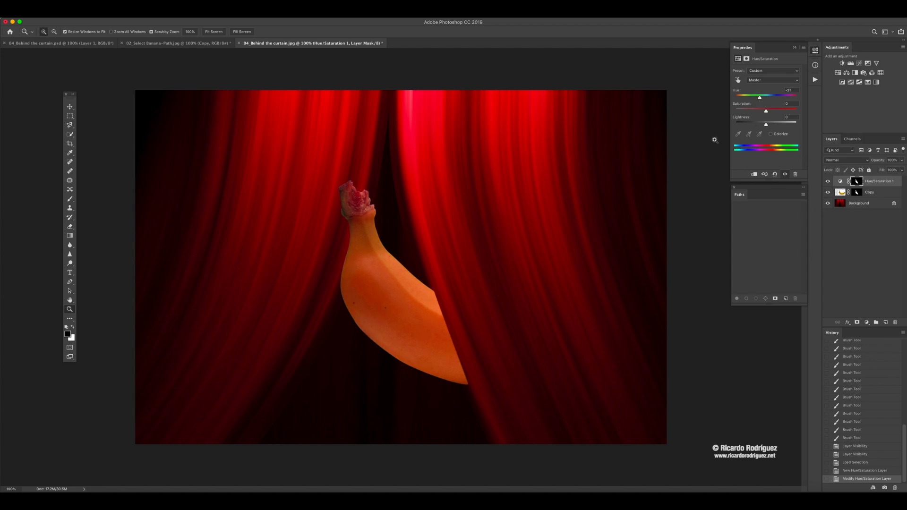